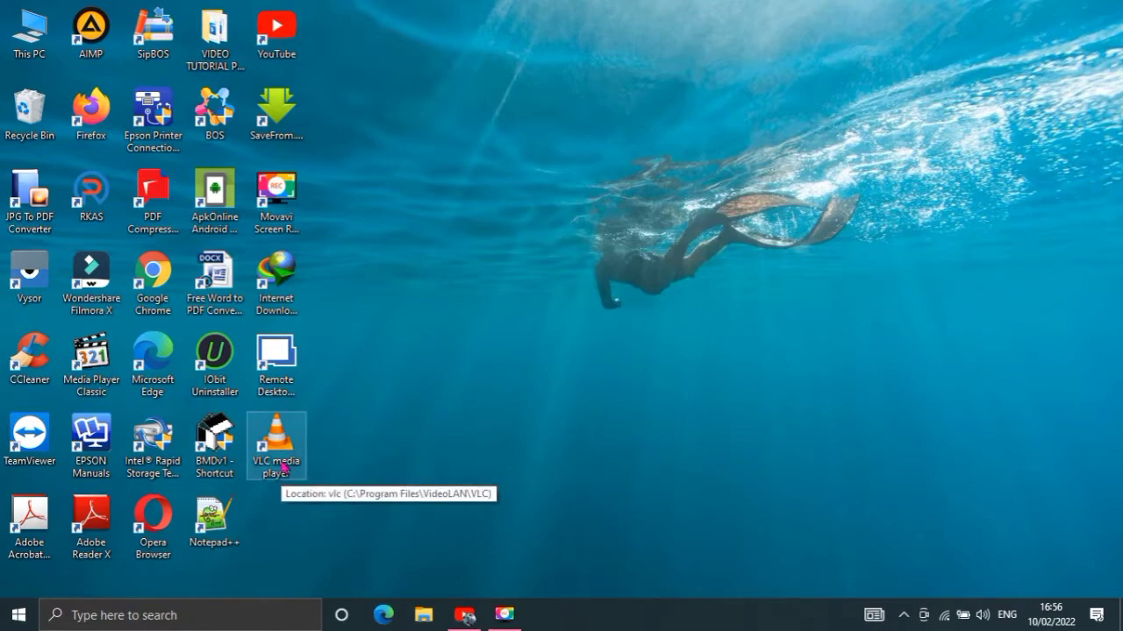
Step: Open VLC media player and display its preferences with all advanced settings shown
double_click(283, 467)
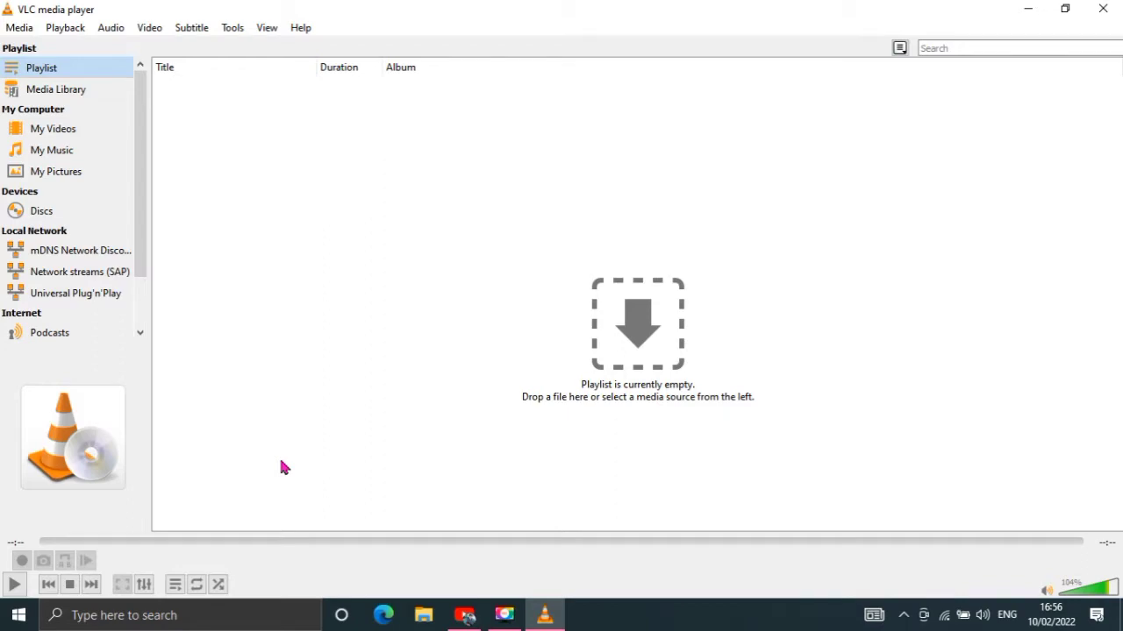
click(235, 31)
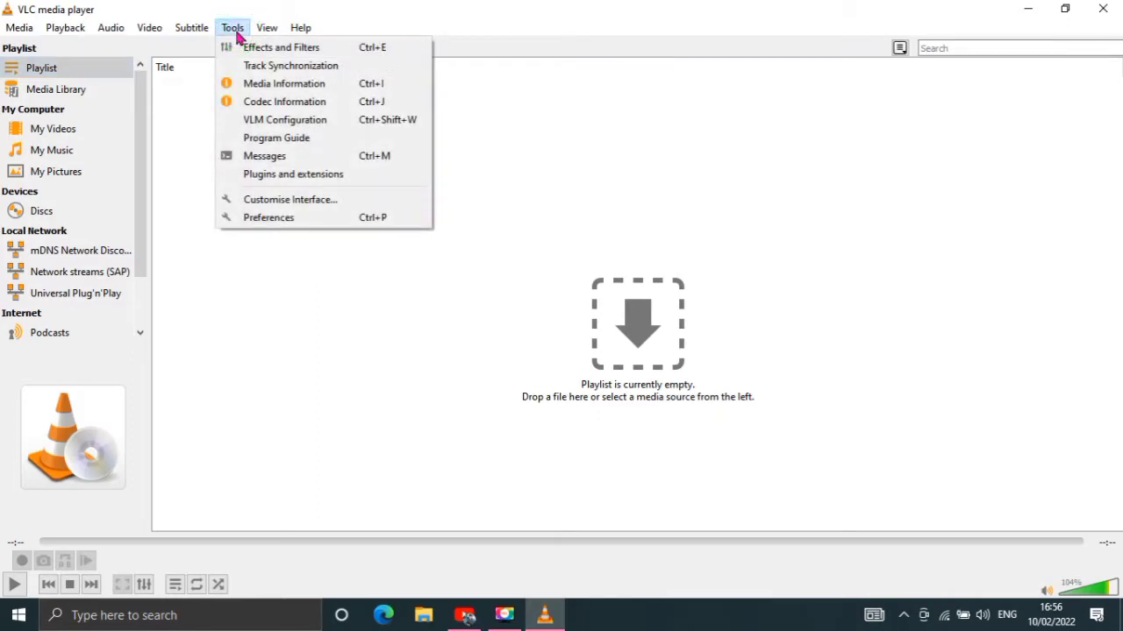
click(289, 220)
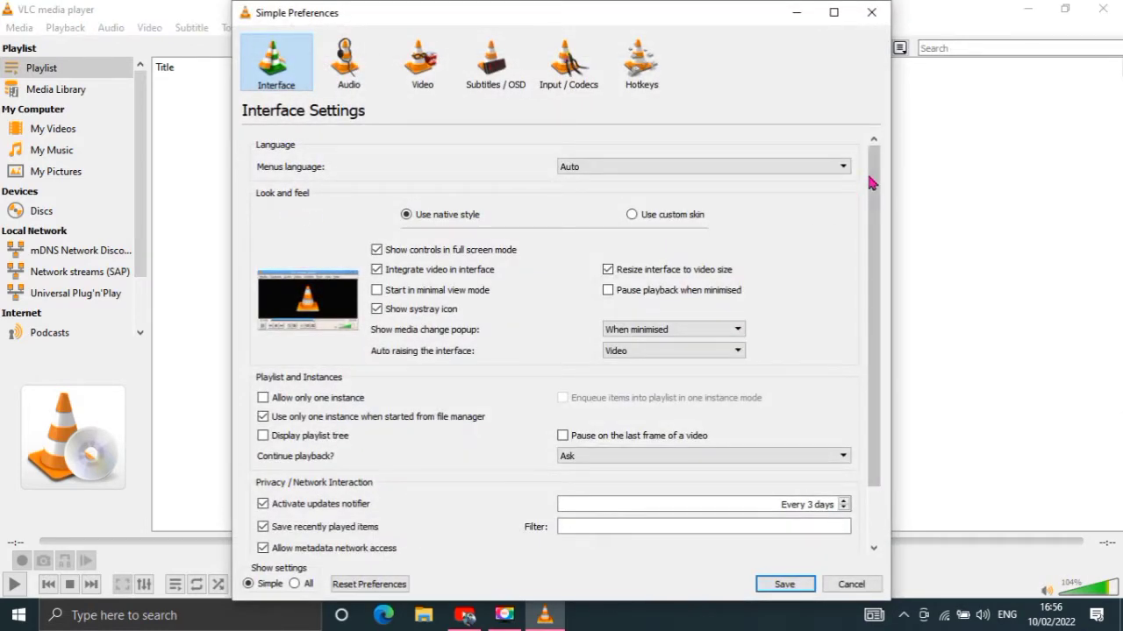
drag(874, 182, 869, 299)
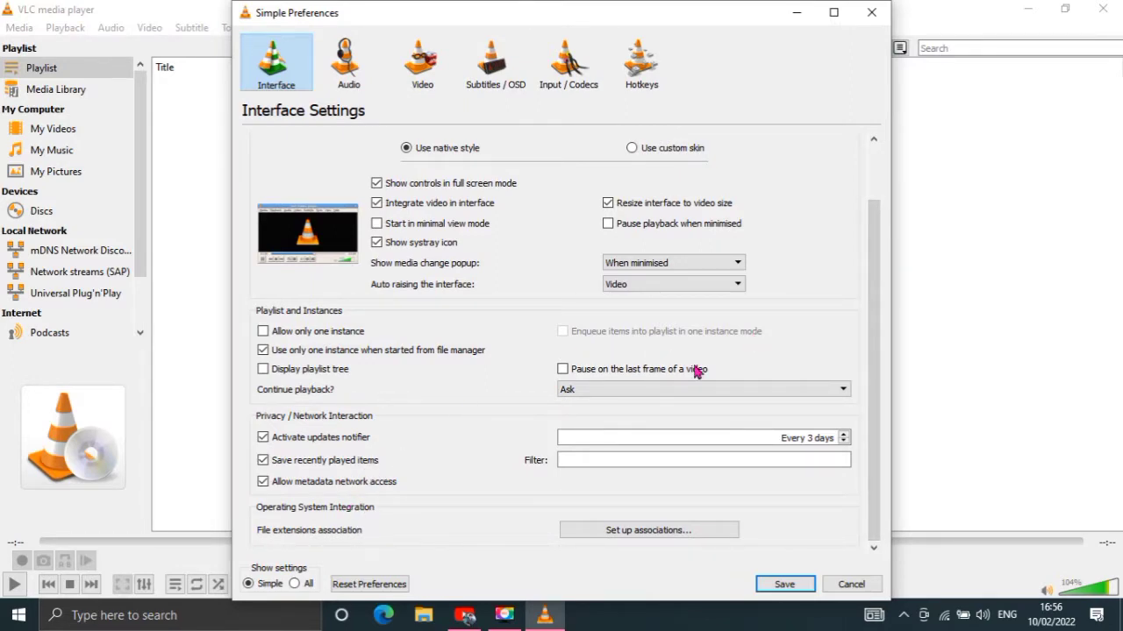
click(870, 287)
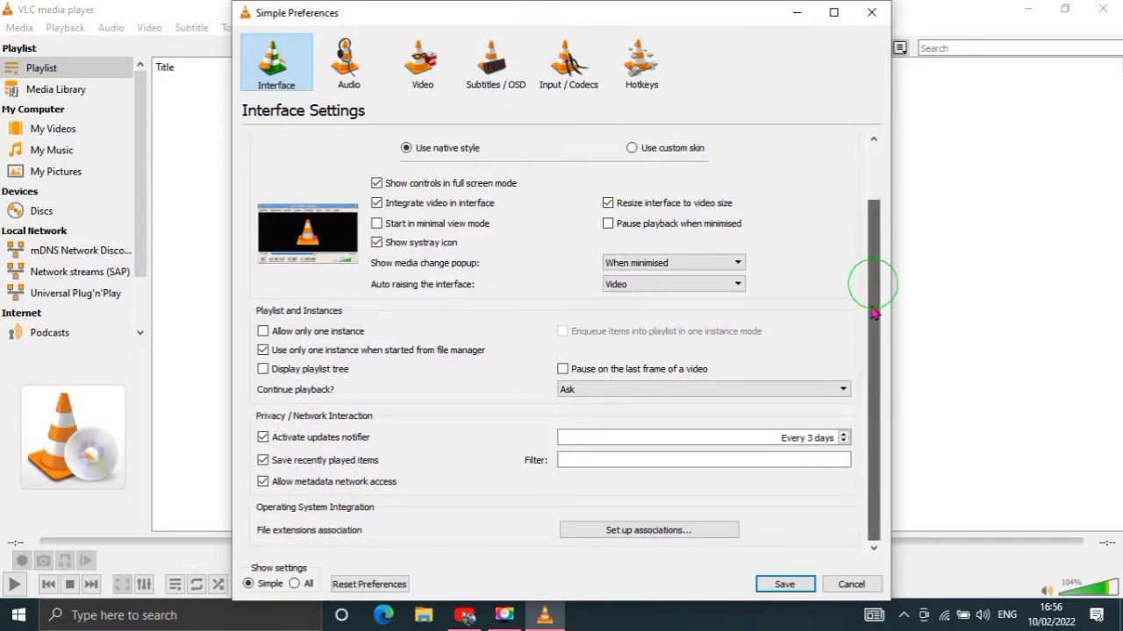
click(295, 584)
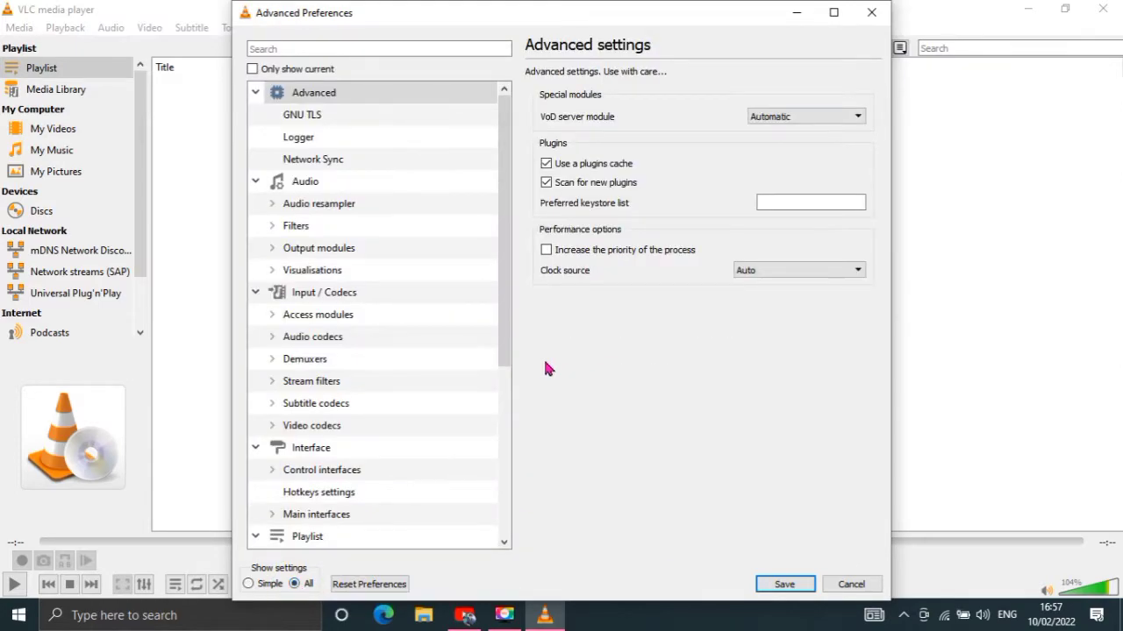
Step: Open the Screen access module's settings under Input / Codecs and make sure Follow the mouse is enabled
drag(508, 301, 512, 262)
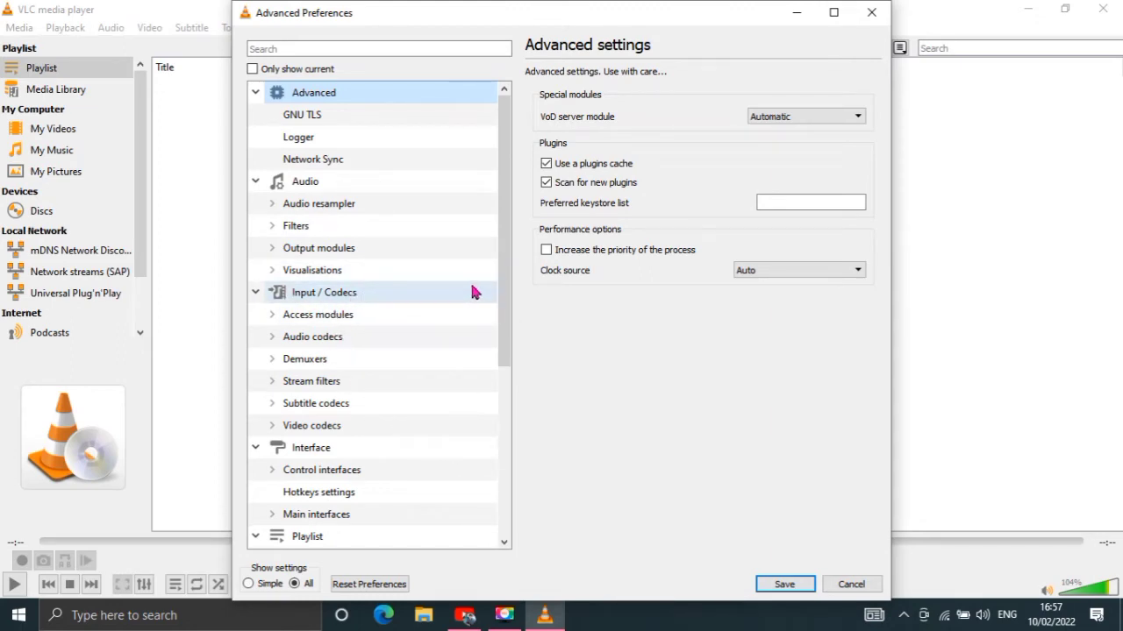
click(349, 300)
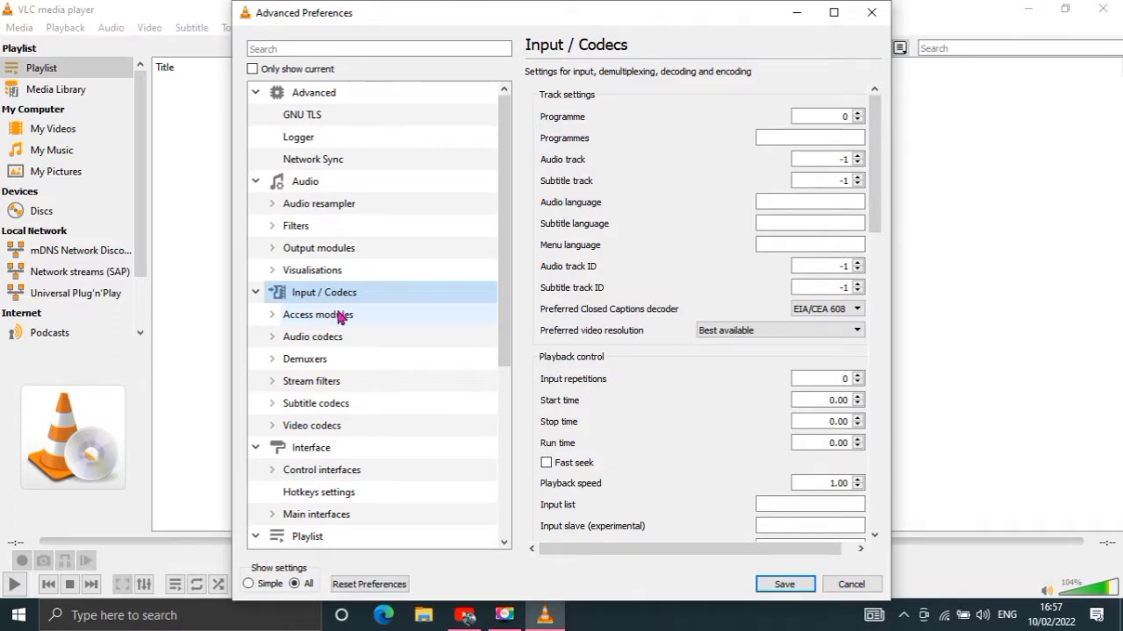
double_click(336, 317)
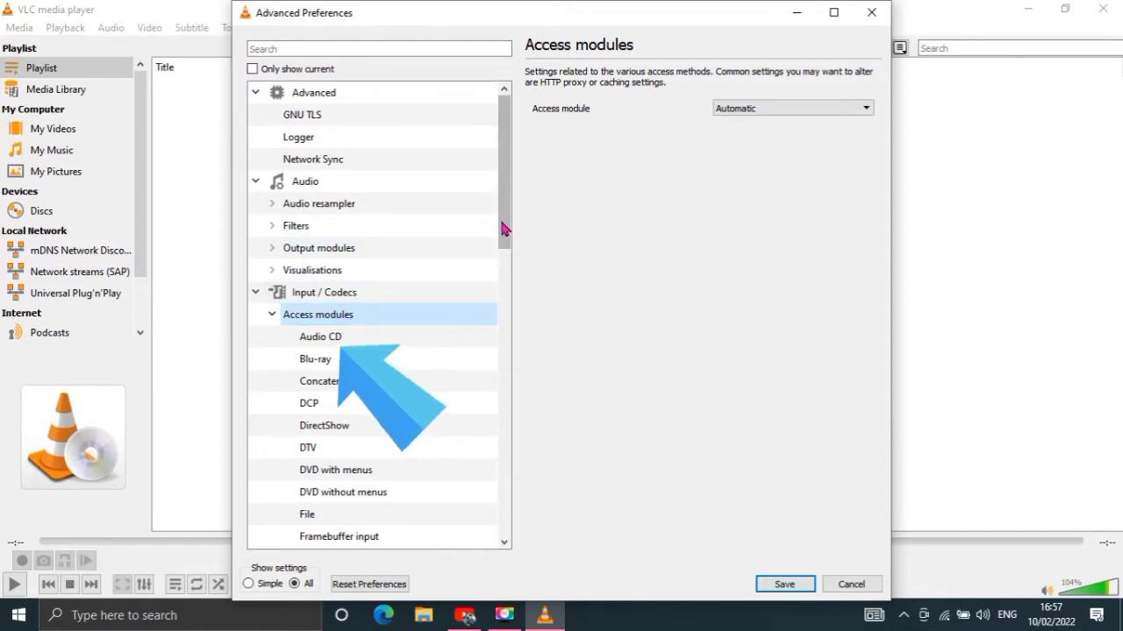
drag(501, 231, 497, 279)
scroll(439, 289, up, 2)
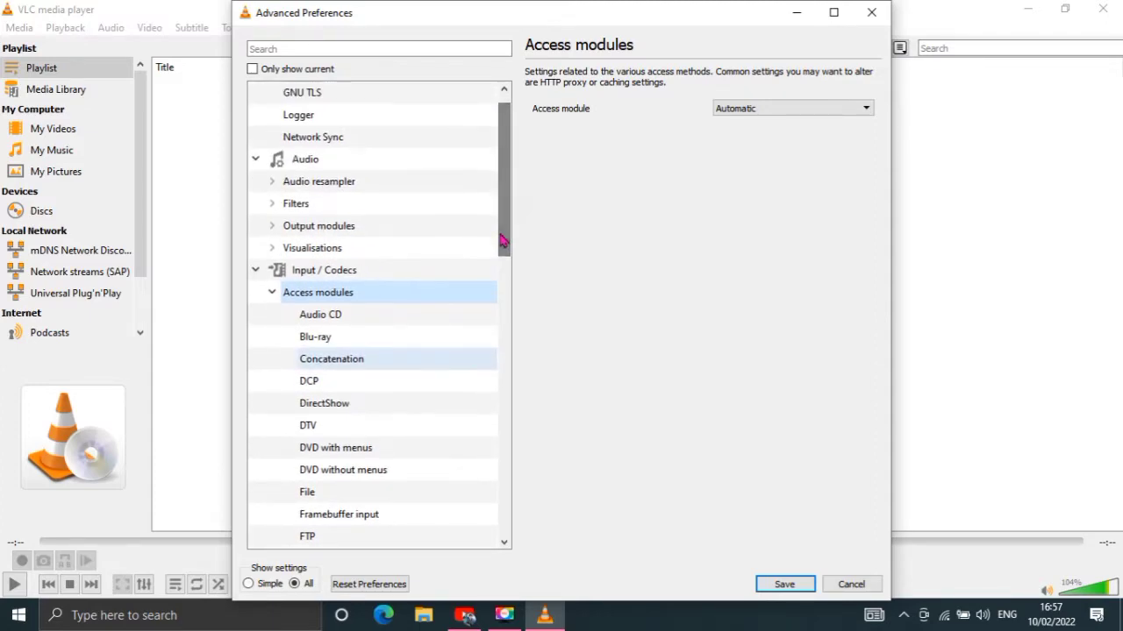
click(867, 108)
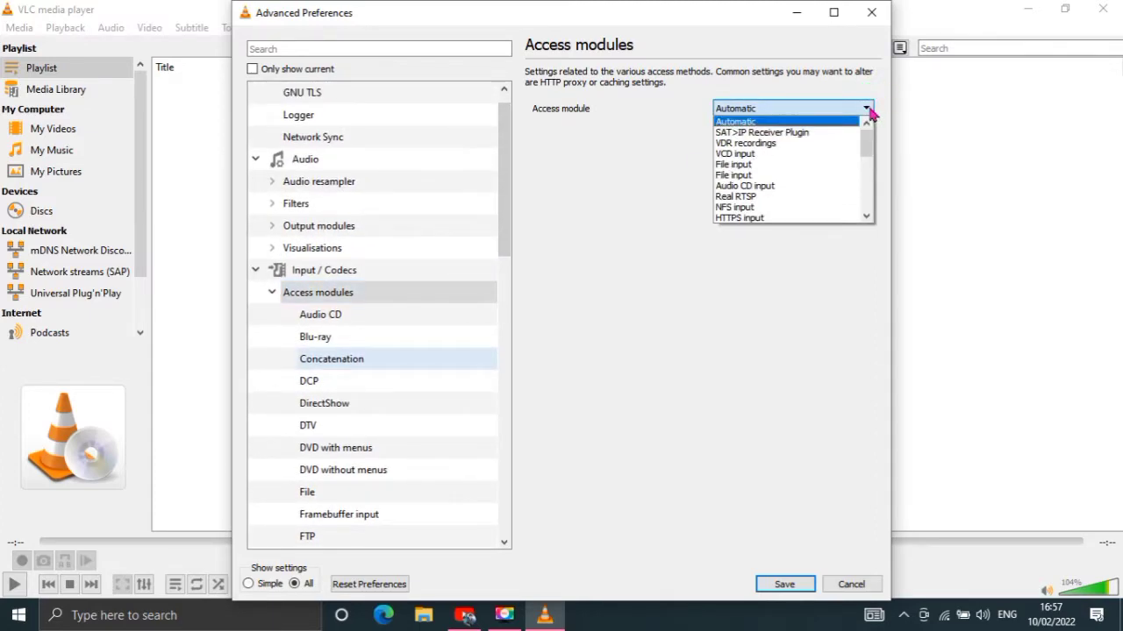
click(867, 109)
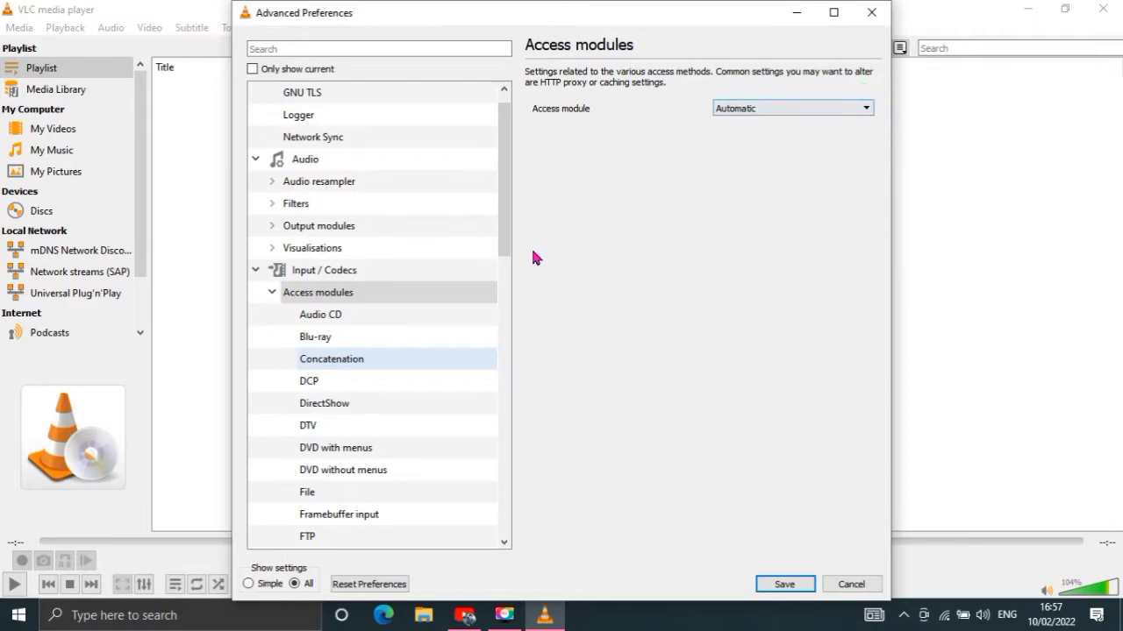
drag(507, 232, 498, 328)
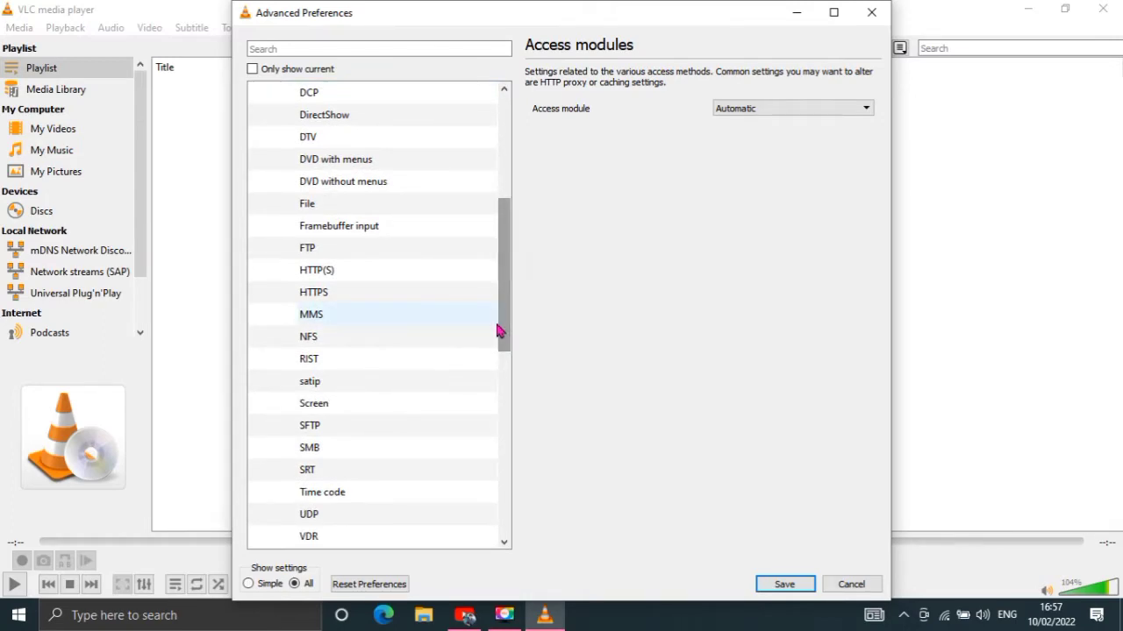
click(323, 406)
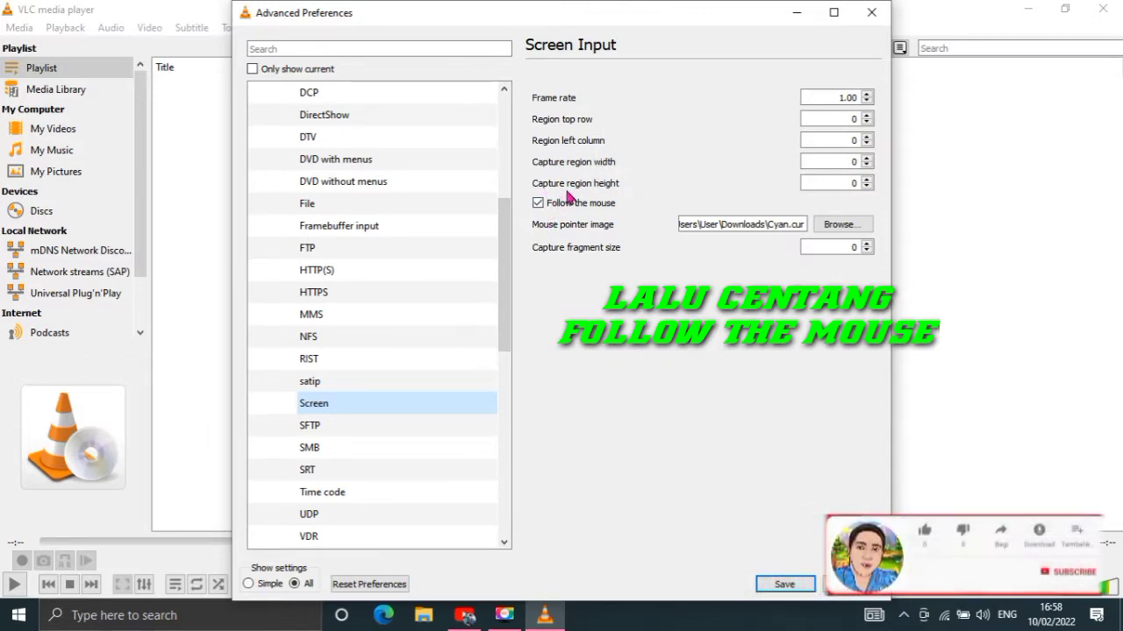
click(538, 204)
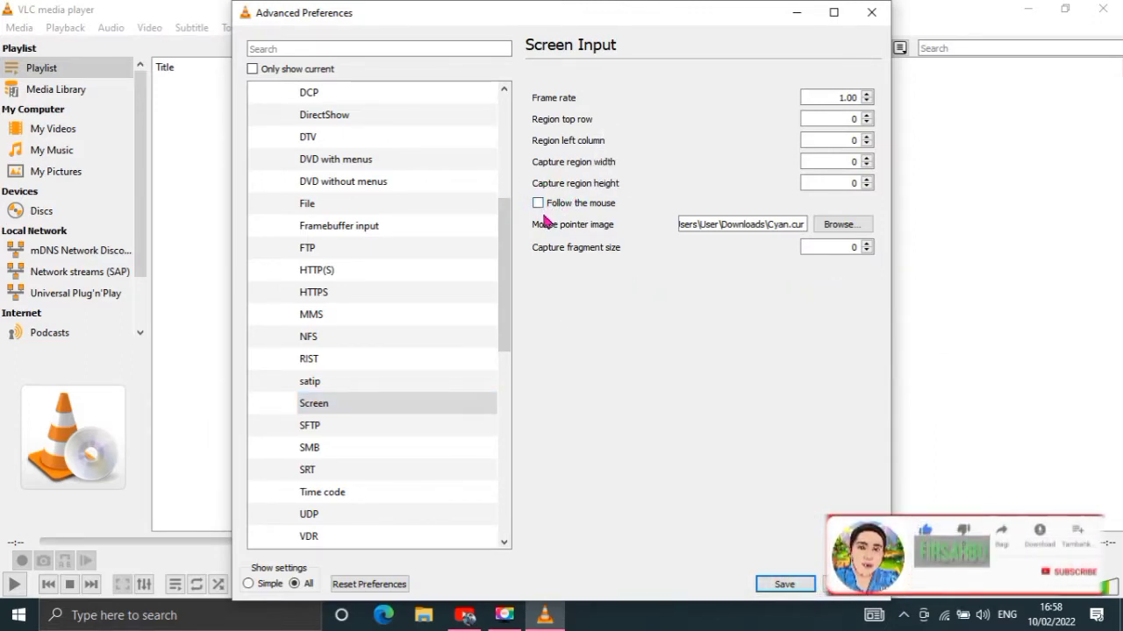
click(538, 204)
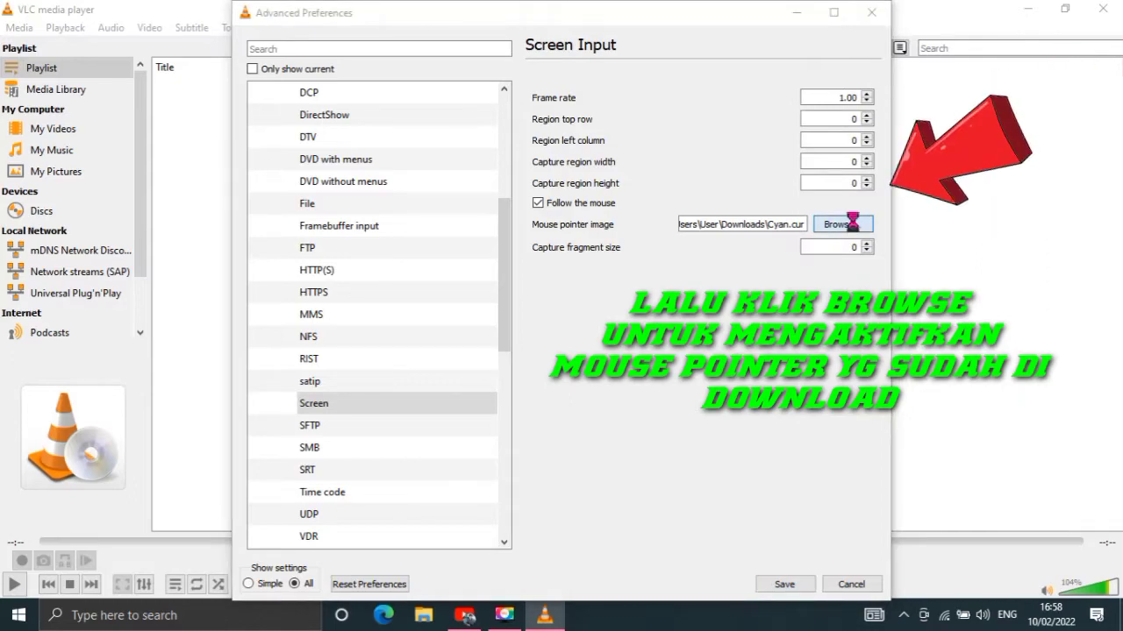
Step: Choose the Cyan cursor file from Downloads as the mouse pointer image and save the preferences
click(837, 224)
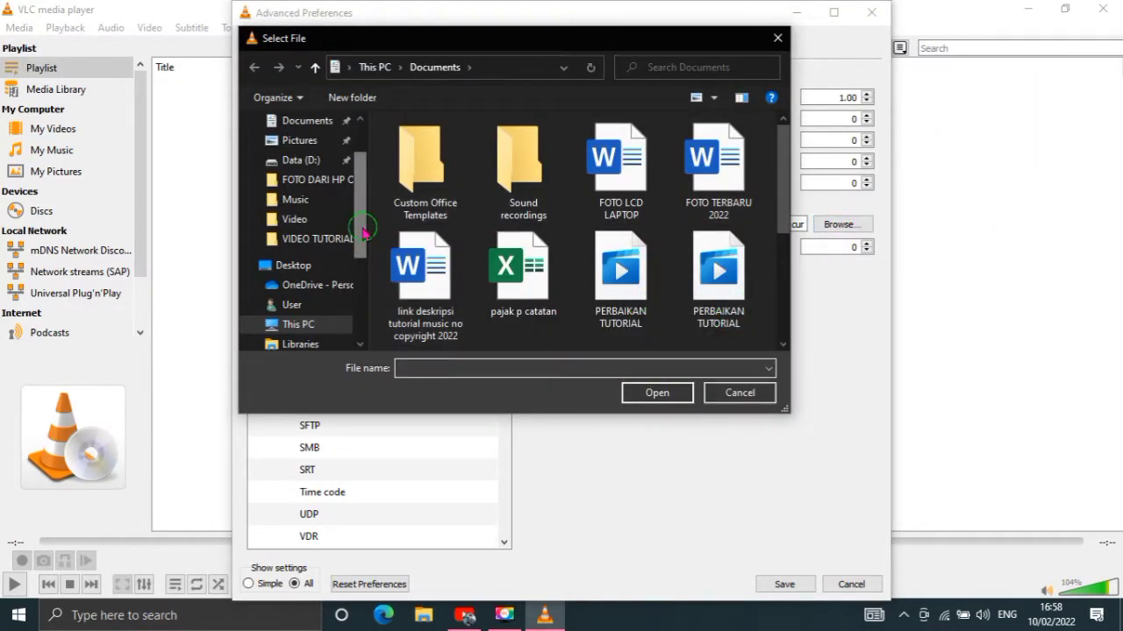
scroll(363, 219, up, 1)
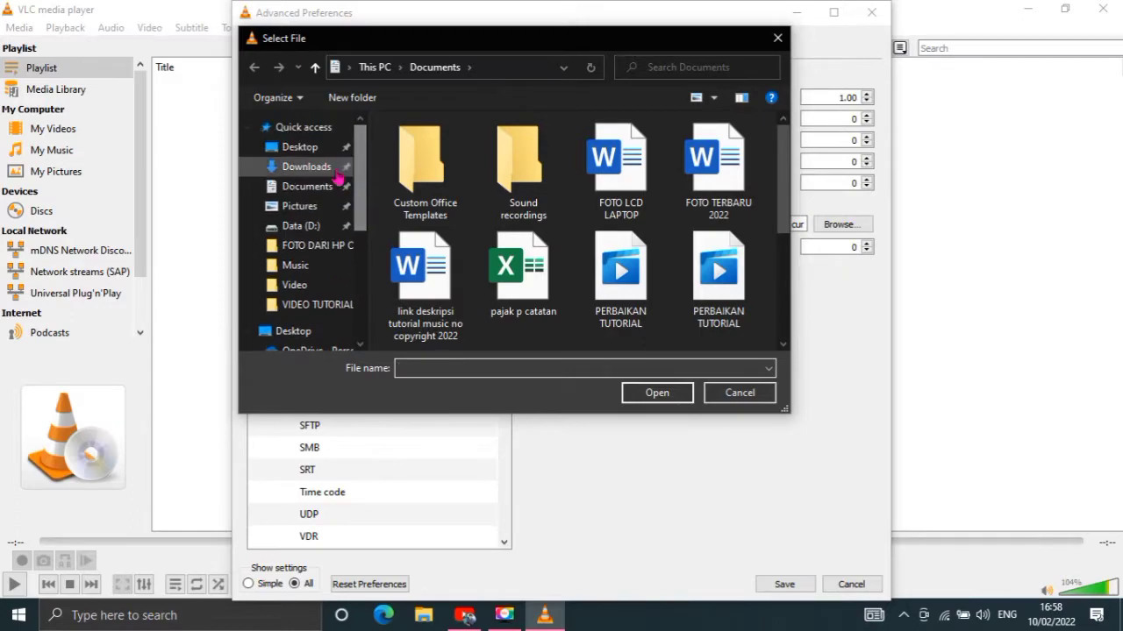
click(318, 171)
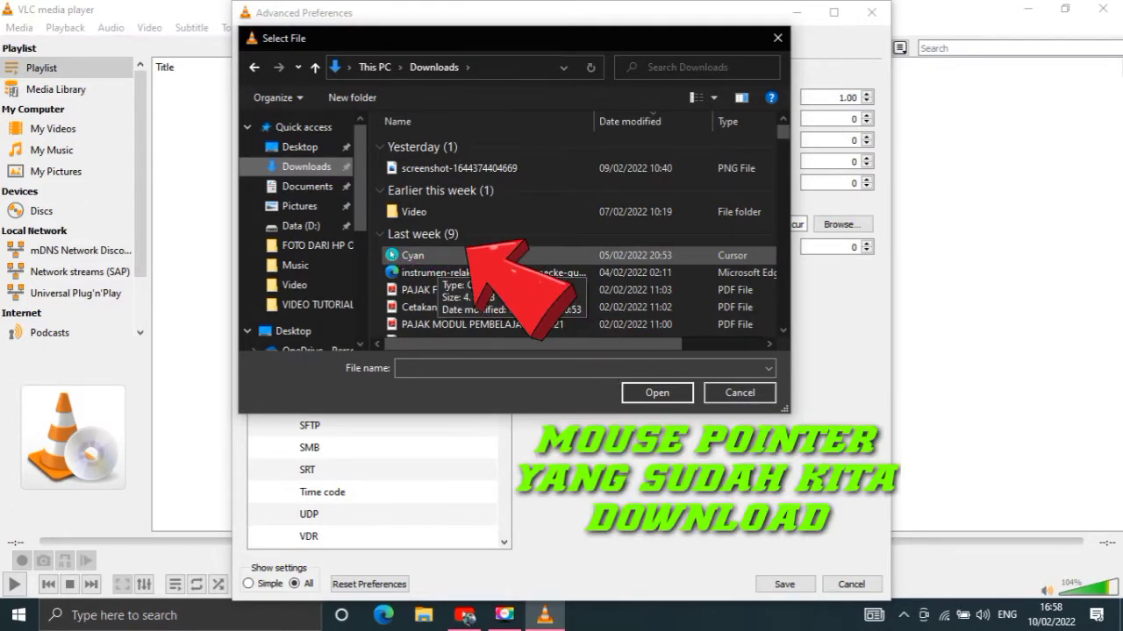
click(455, 257)
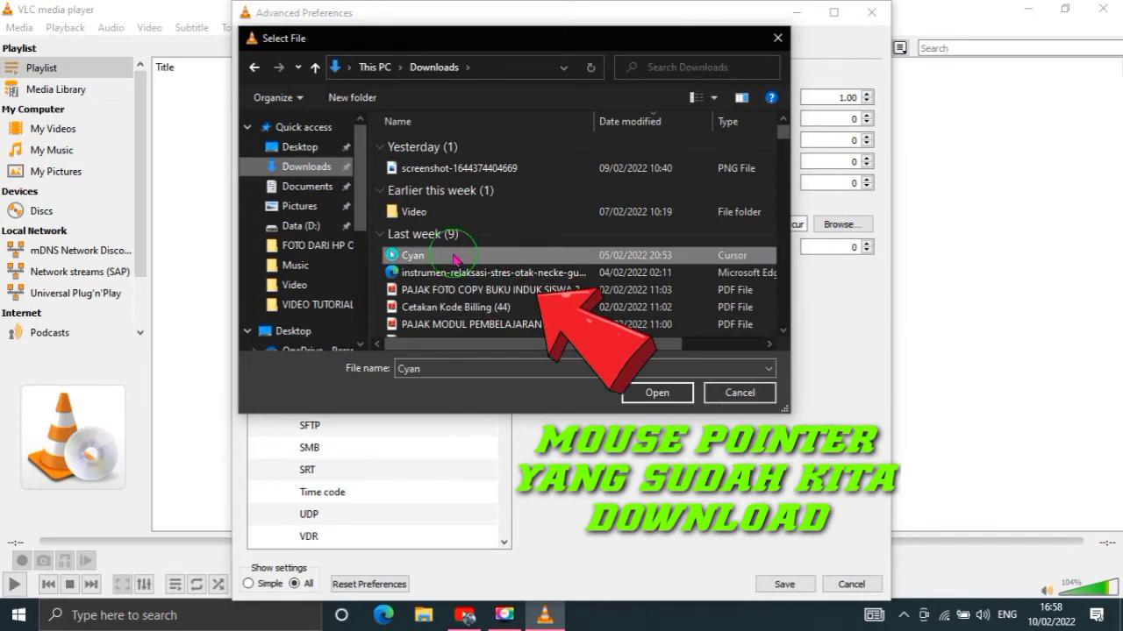
click(657, 392)
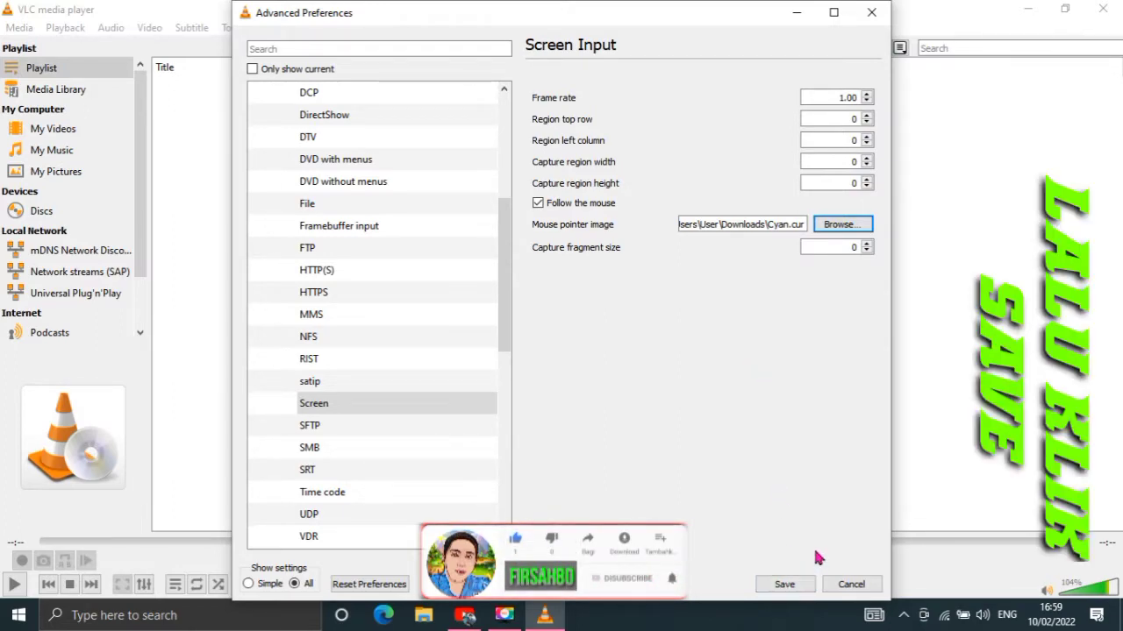
click(786, 585)
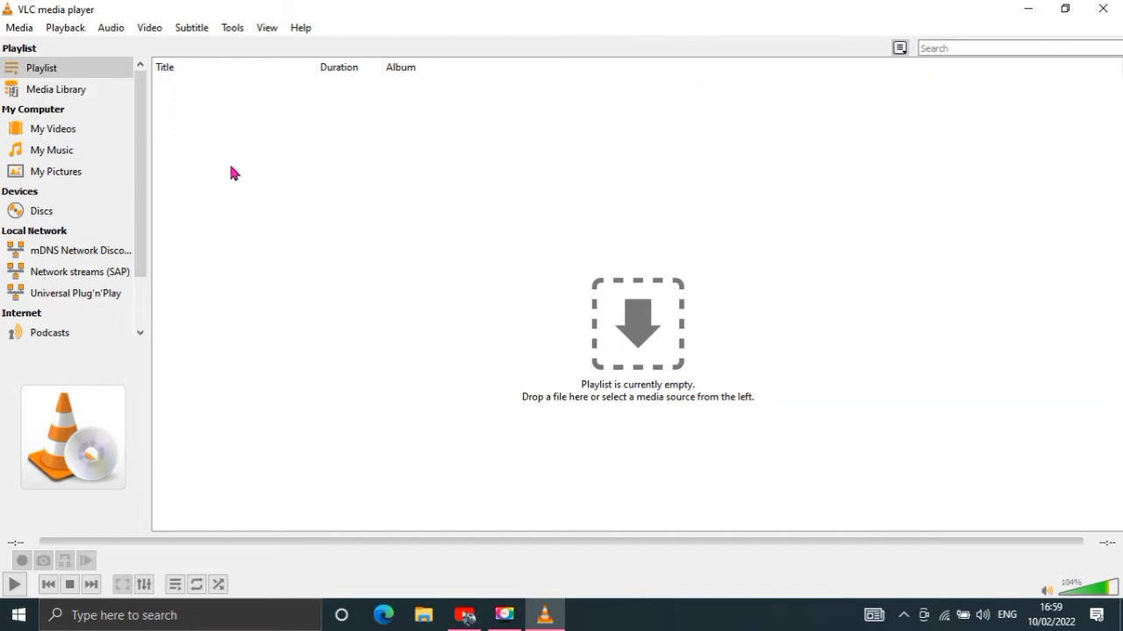
Step: Open a capture device as media with Desktop as the capture mode
click(36, 27)
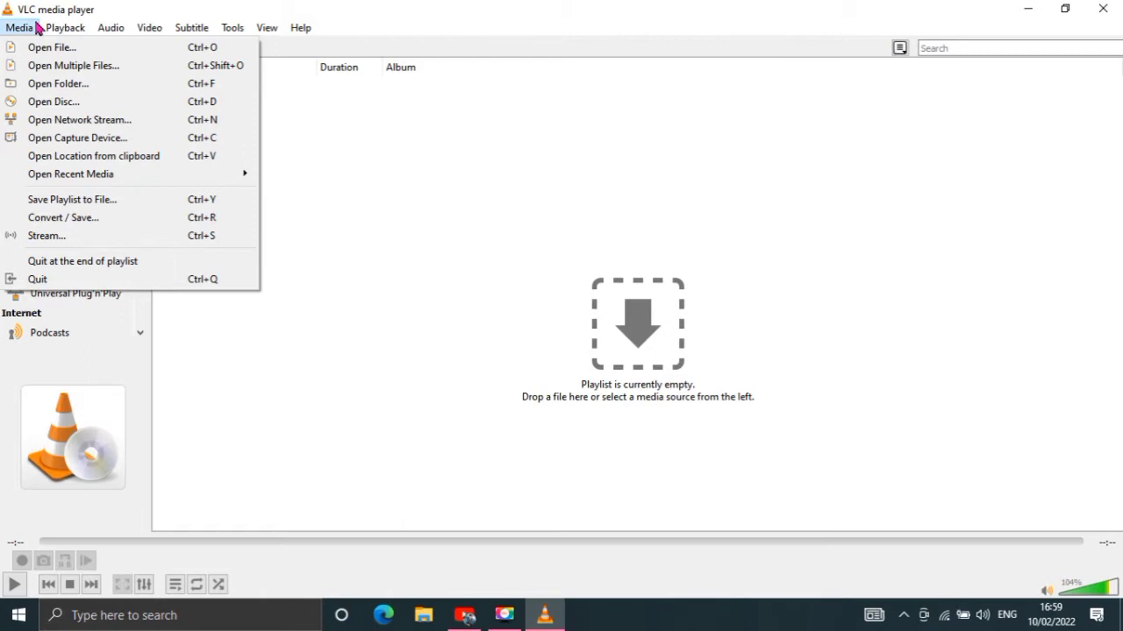
click(78, 141)
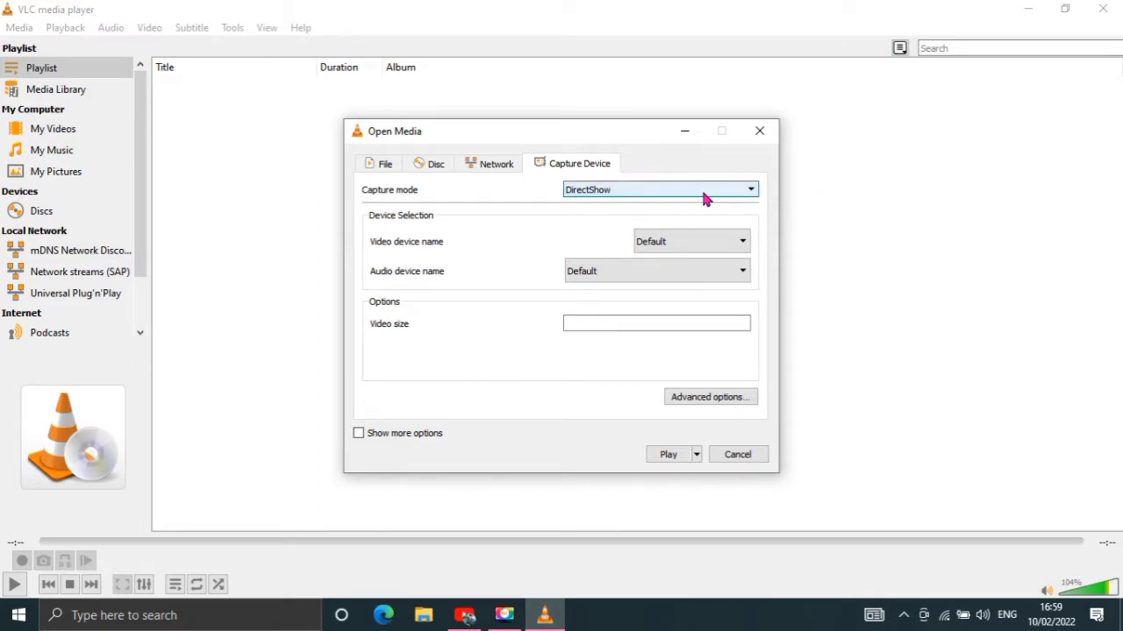
click(755, 188)
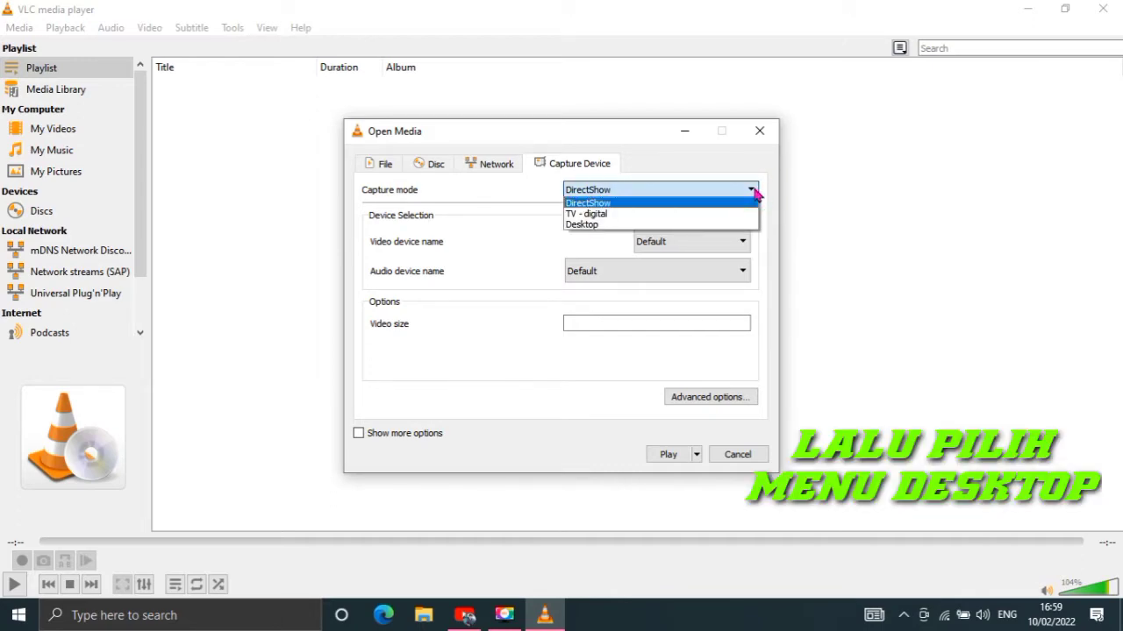
click(601, 232)
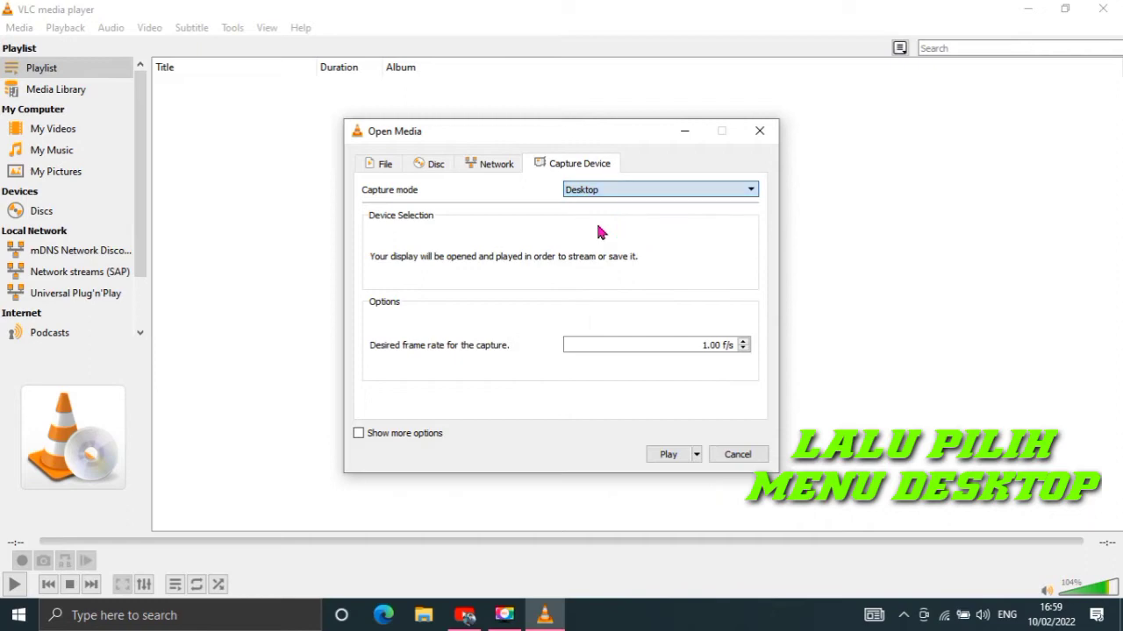
Step: Set the desired frame rate for the desktop capture to 30.00 f/s
click(710, 345)
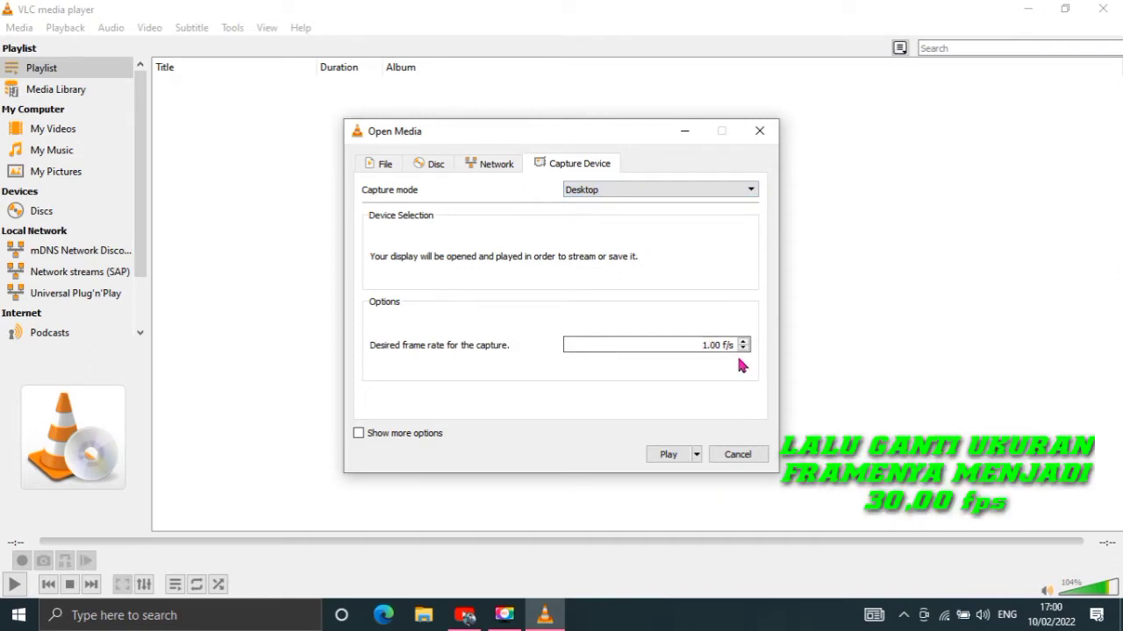
click(743, 342)
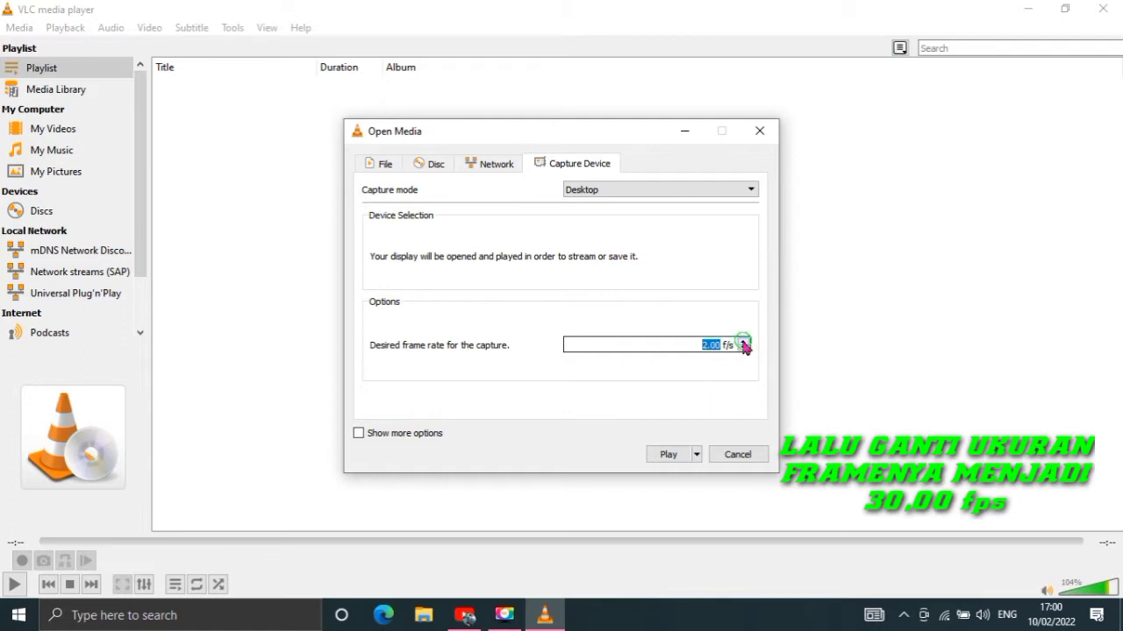
click(743, 342)
click(709, 345)
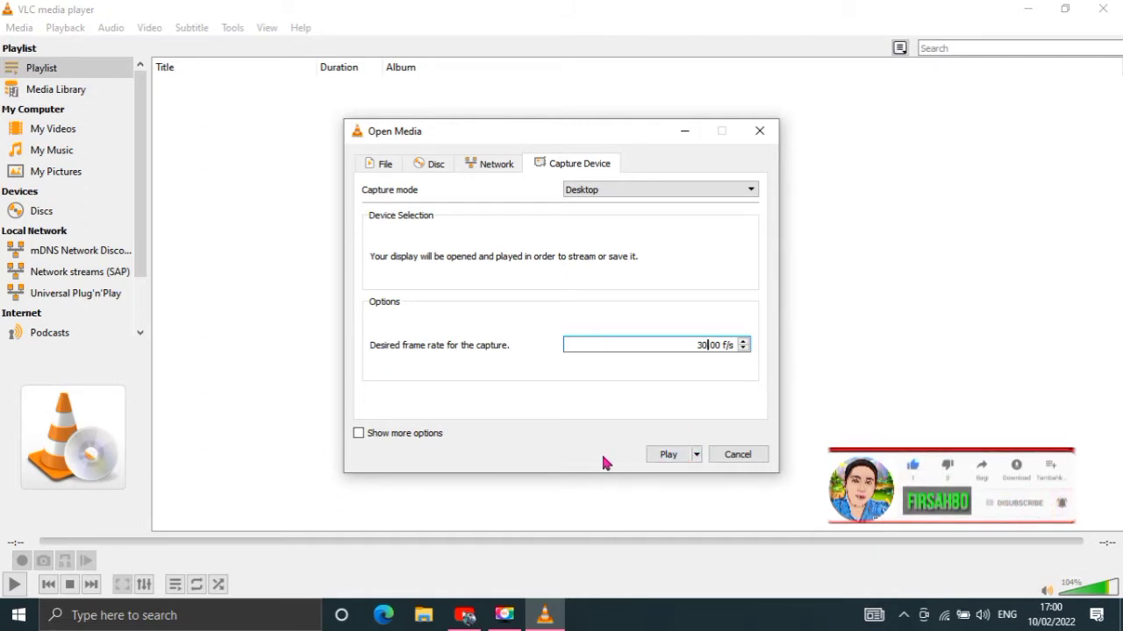
Step: Choose to convert the desktop capture, using the Video - H.264 + MP3 (MP4) profile
click(696, 454)
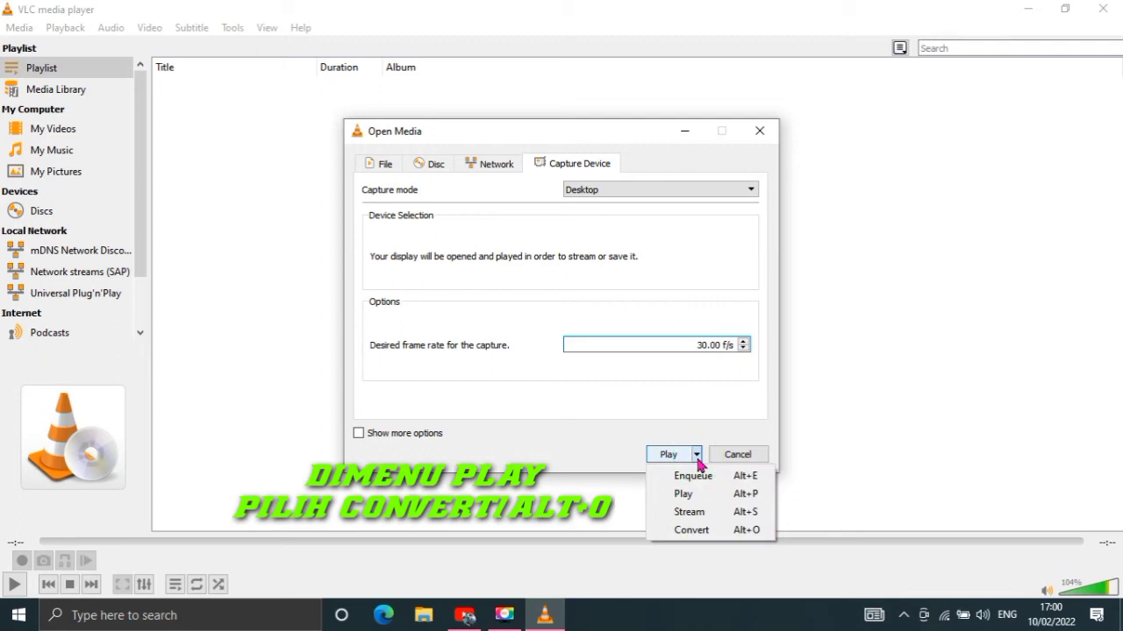
click(692, 533)
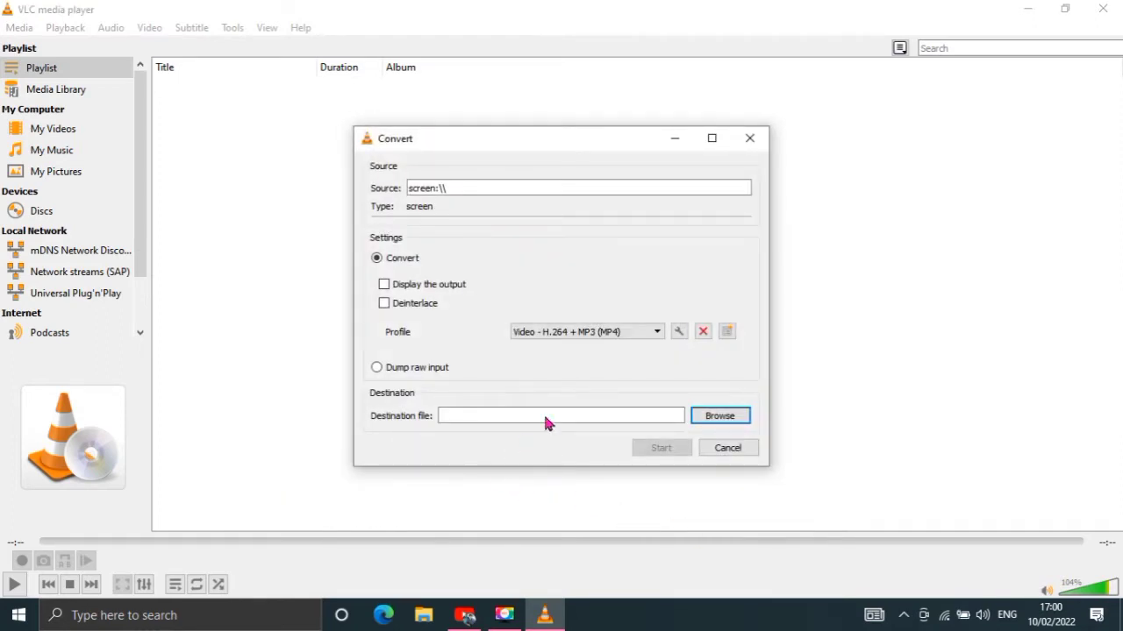
click(658, 333)
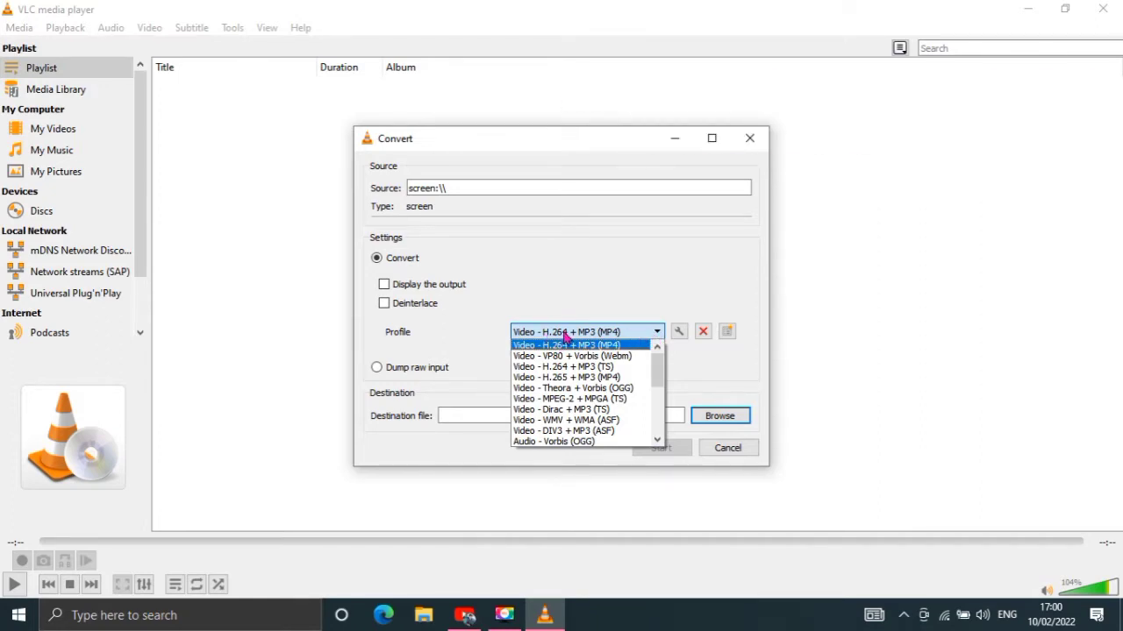
click(660, 335)
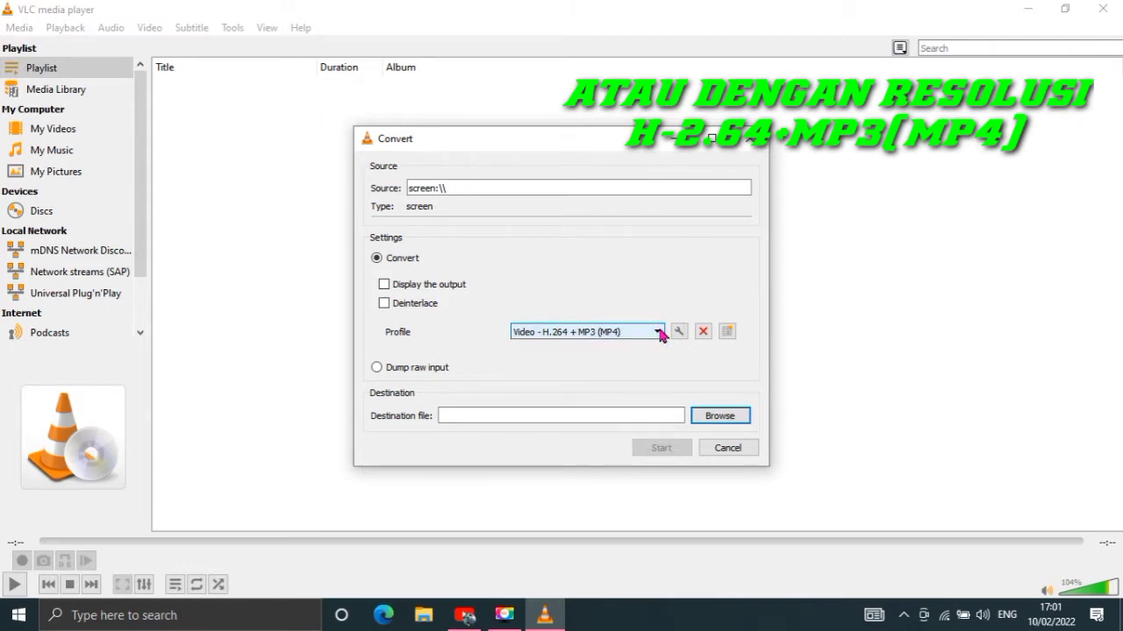
Step: Set the destination file to PERCOBAAN REKAMAN LAYAR VLC as an MP4 in the video tutorial folder on the desktop
click(718, 418)
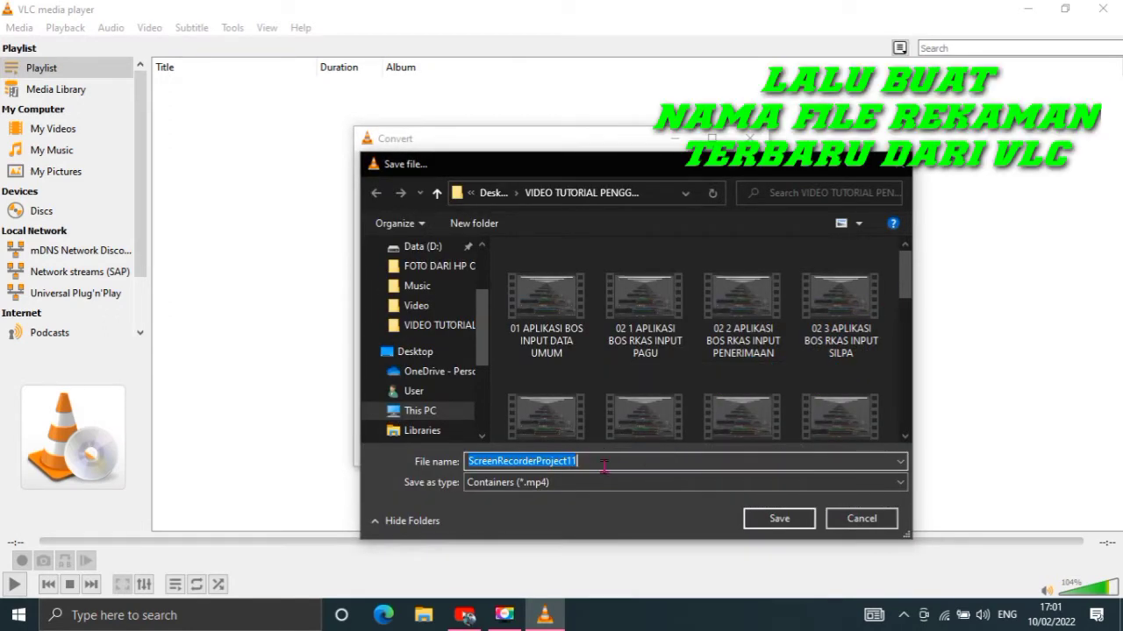
key(BackSpace)
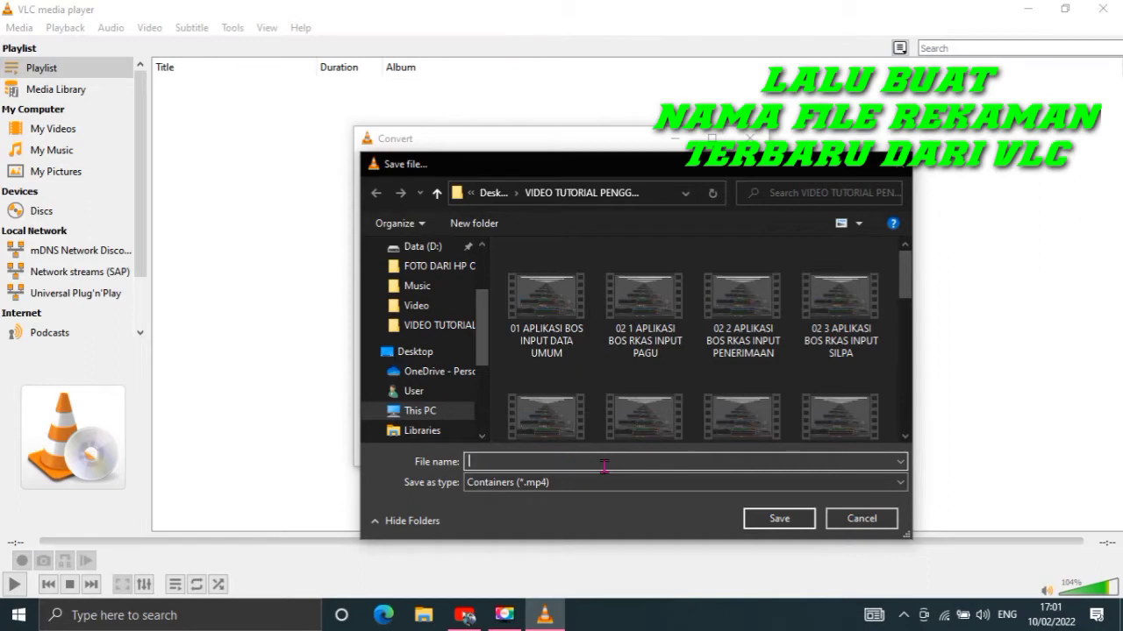
text(PERCOBAAN)
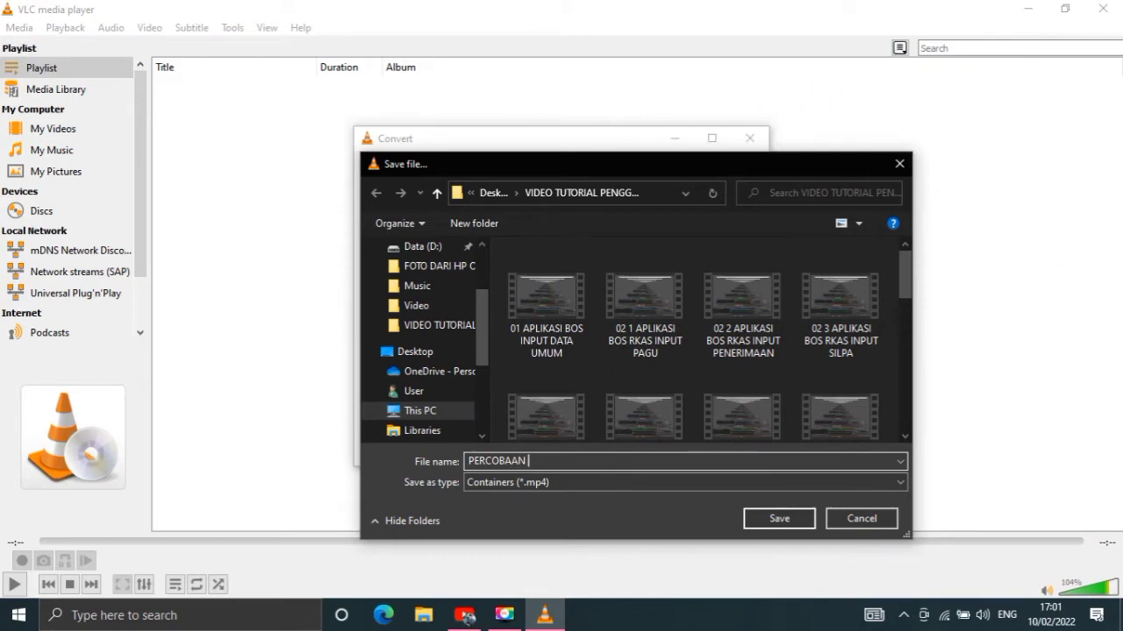
text( REKAMAN LAYAR VLC)
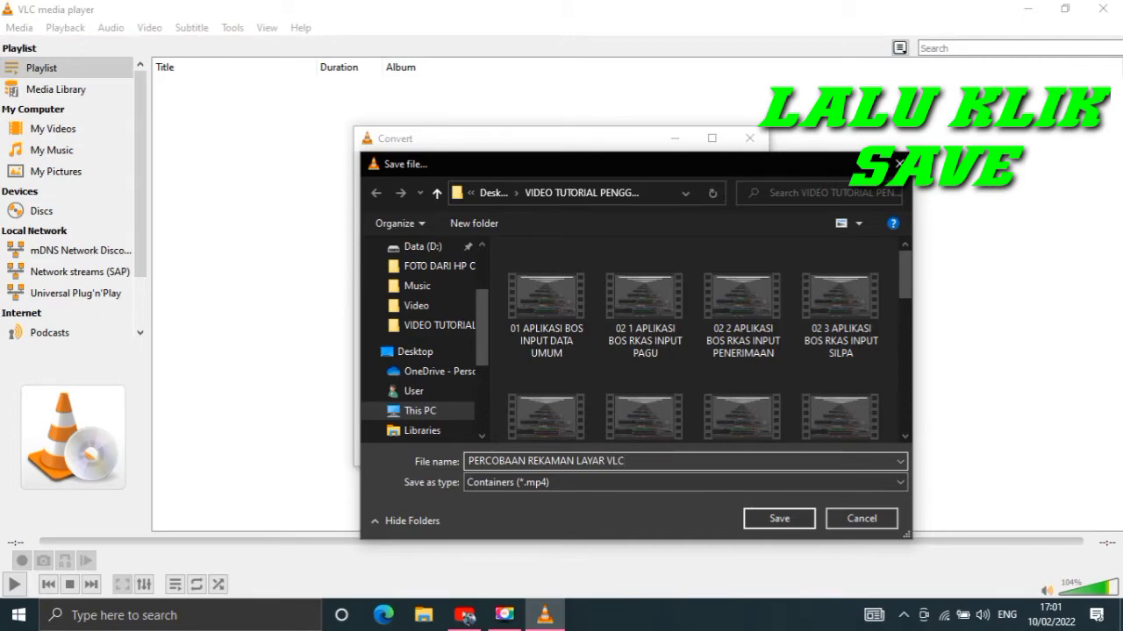
click(777, 519)
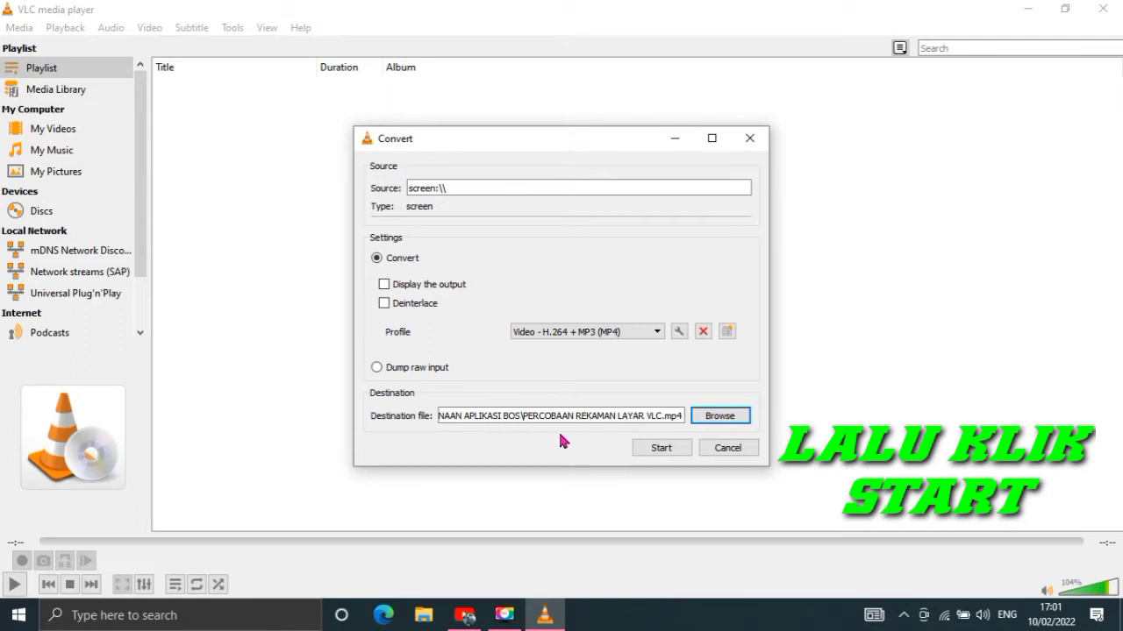
Step: Start the desktop recording and, once enough has been captured, stop it and close the player
click(661, 448)
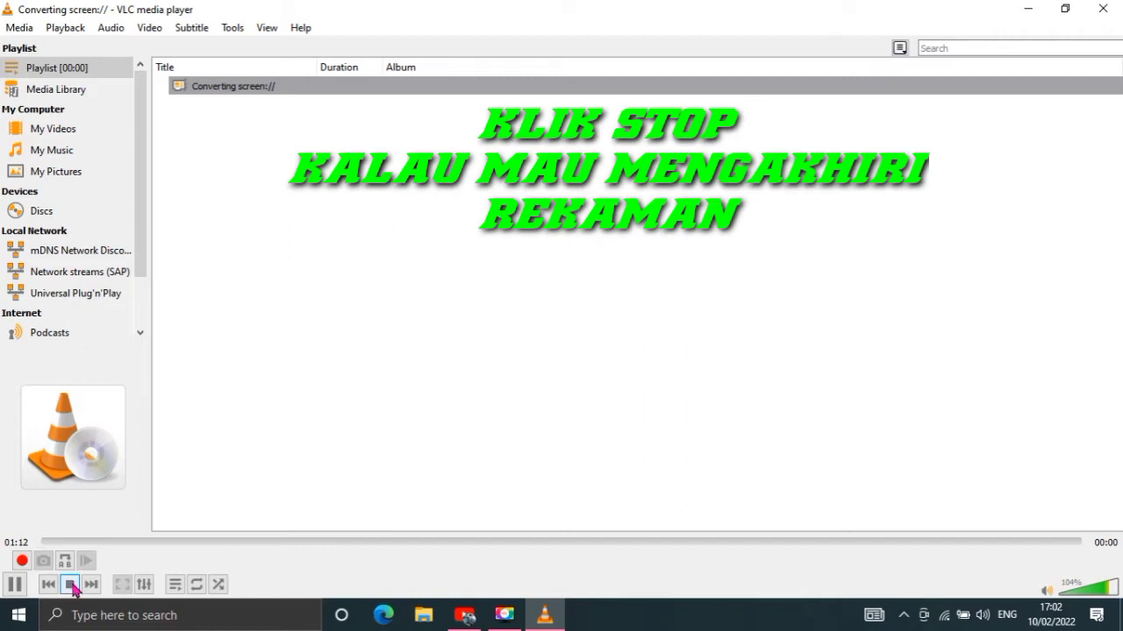
click(70, 584)
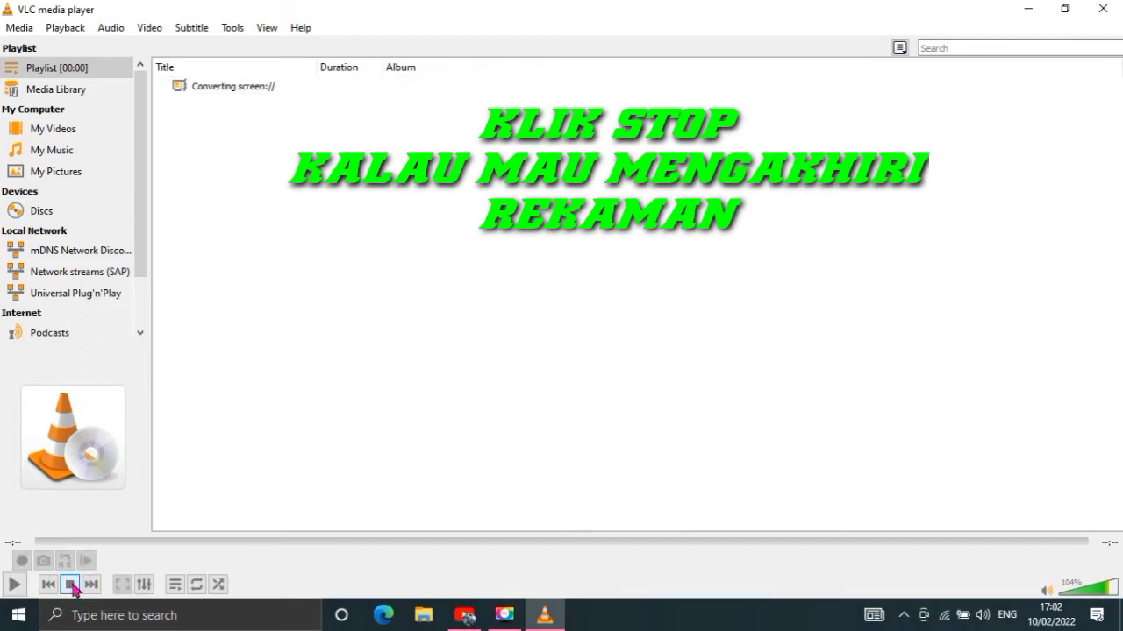
click(1102, 10)
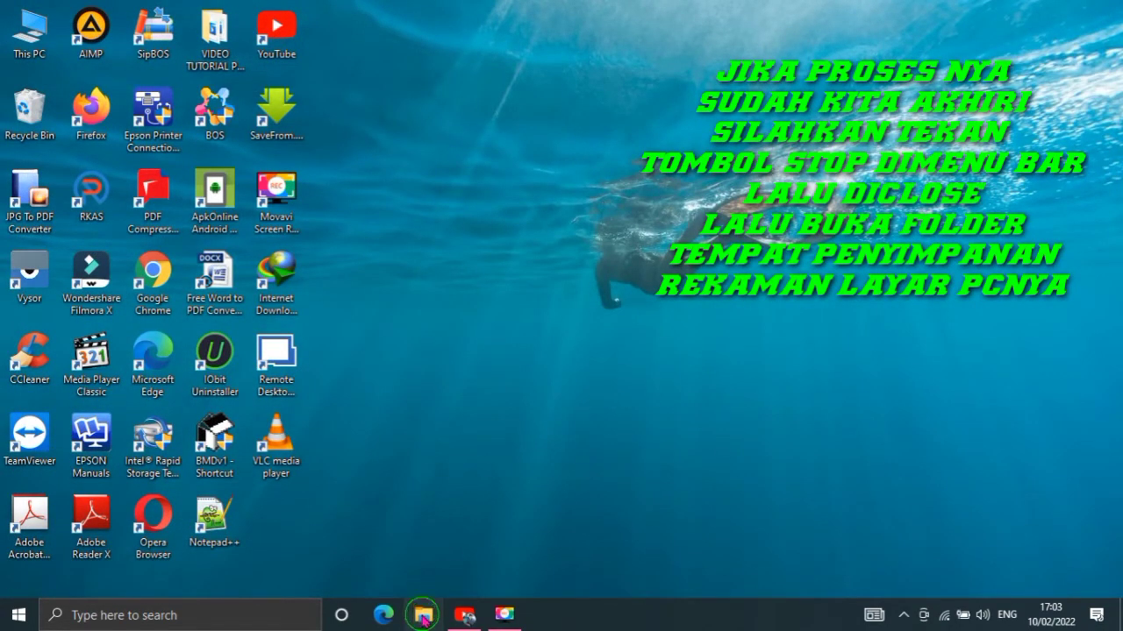
Step: Find the PERCOBAAN REKAMAN LAYAR VLC recording in File Explorer's recent files and open it with VLC media player
click(423, 617)
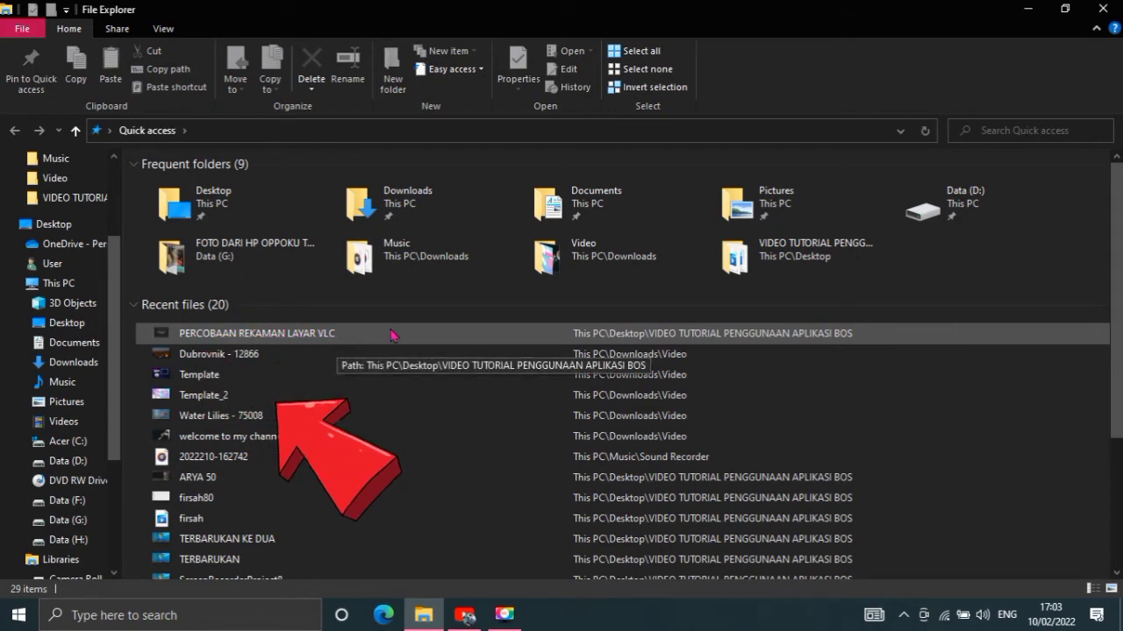
click(278, 340)
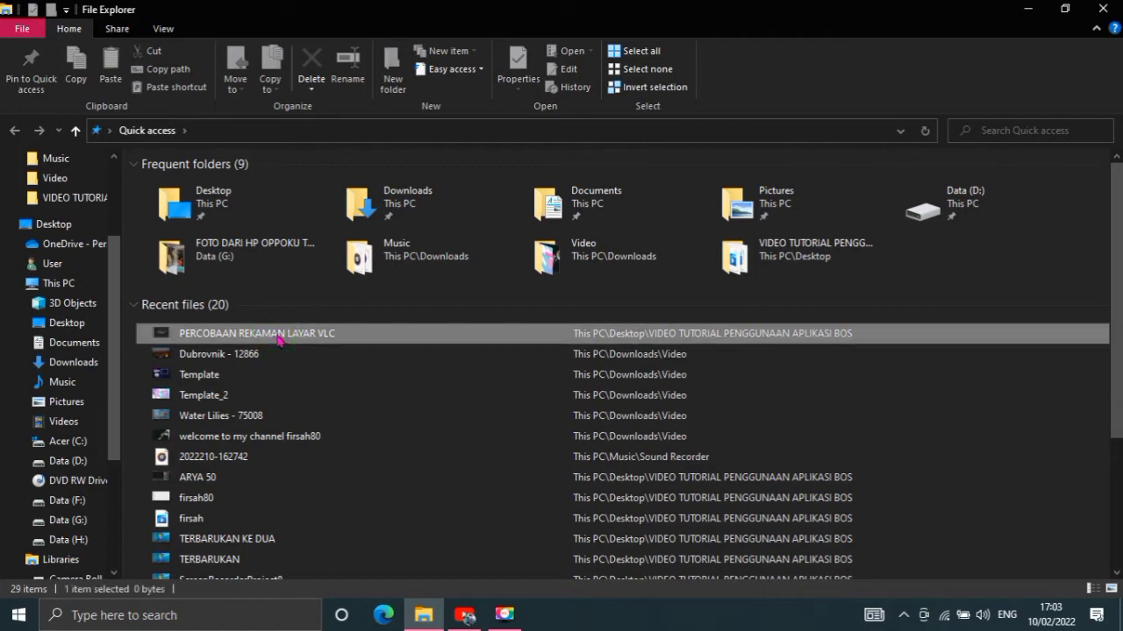
right_click(277, 341)
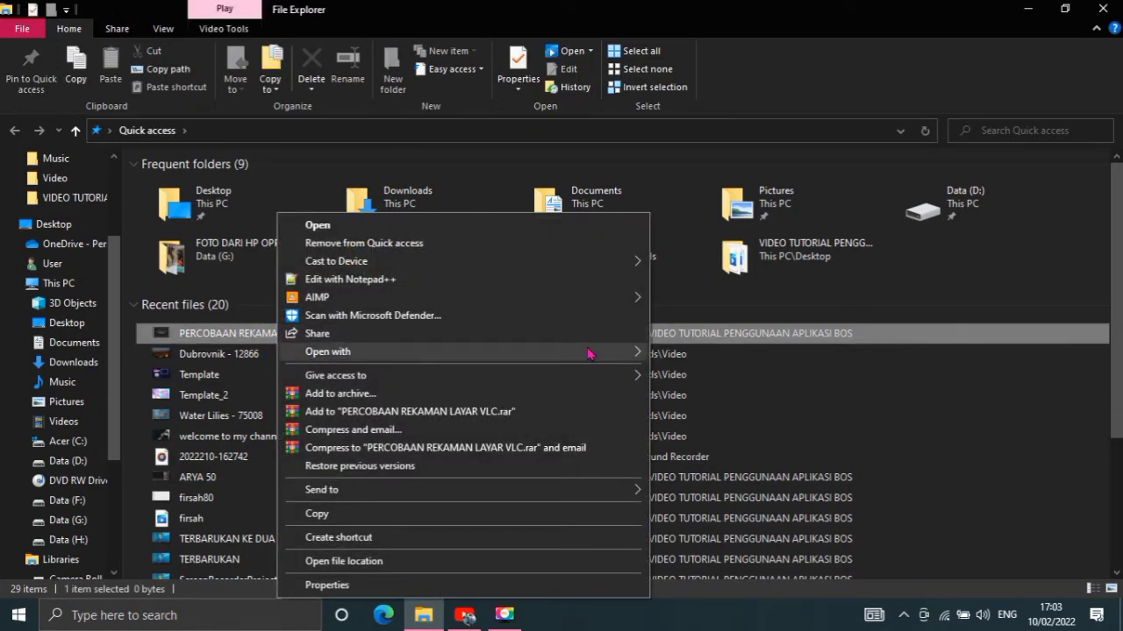
mouse_move(634, 352)
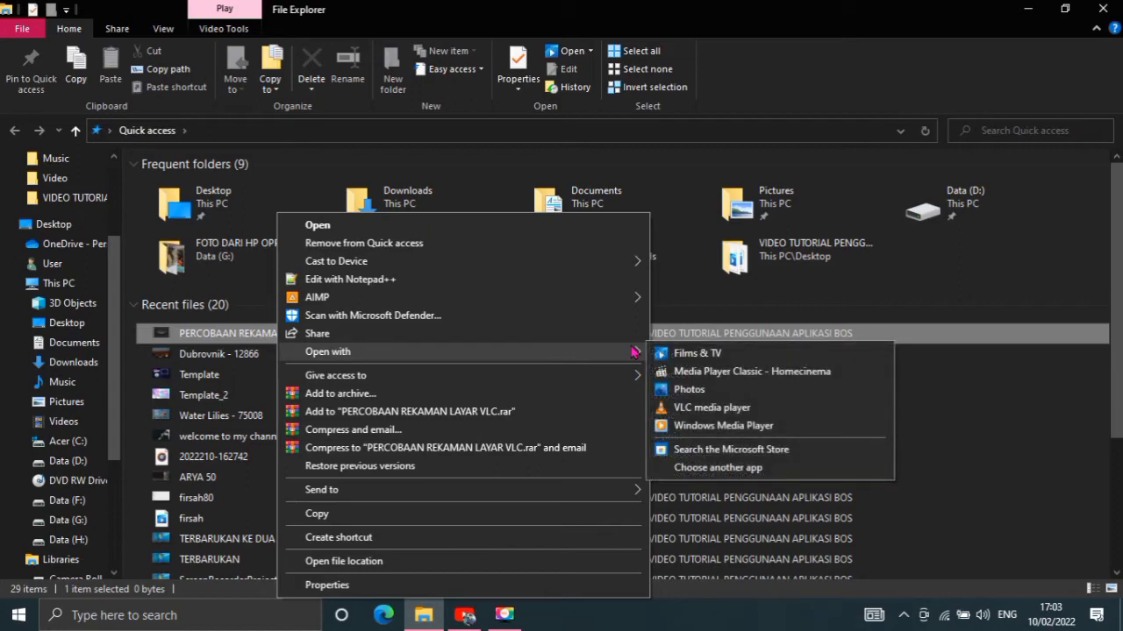
click(698, 409)
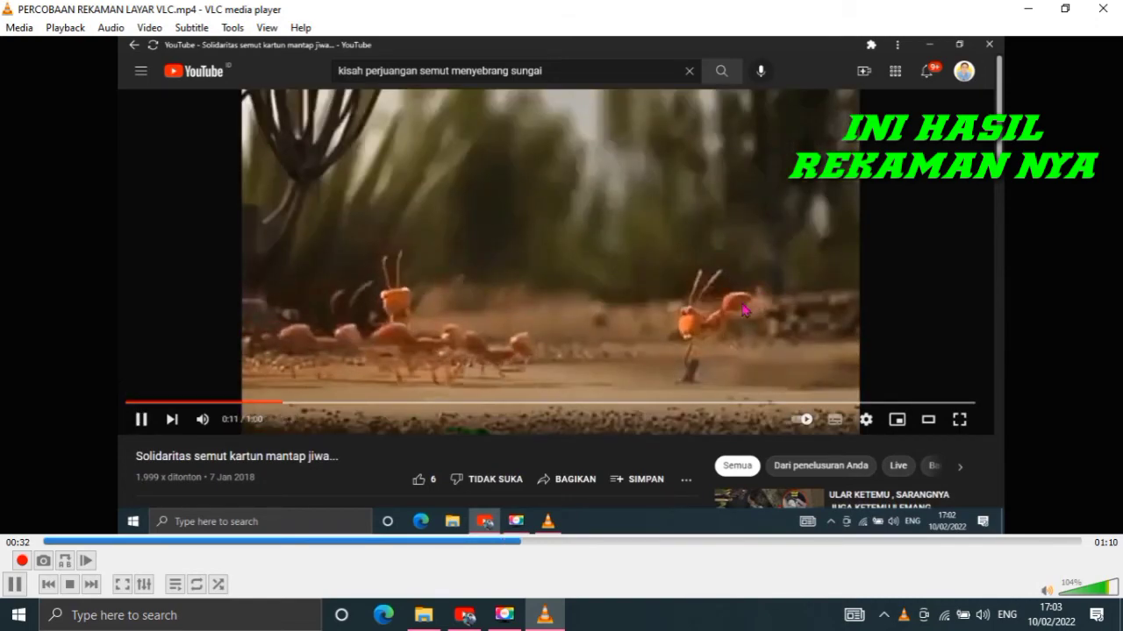
Step: Review the recording by skipping playback forward to 00:38 and further towards the end, and close the player
click(618, 542)
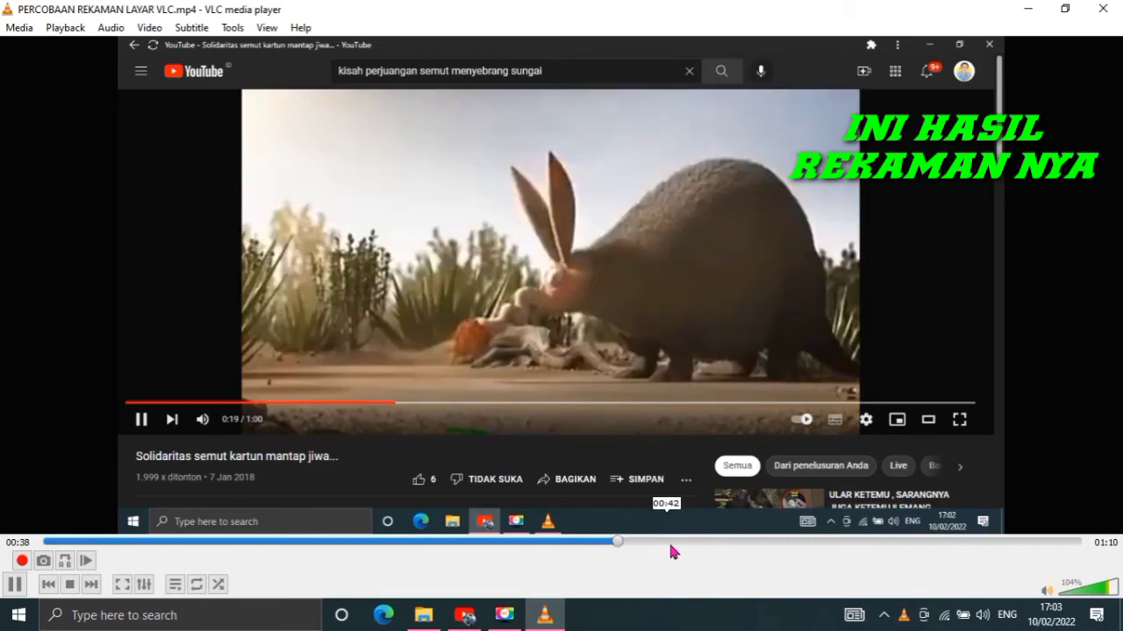
drag(672, 551, 775, 543)
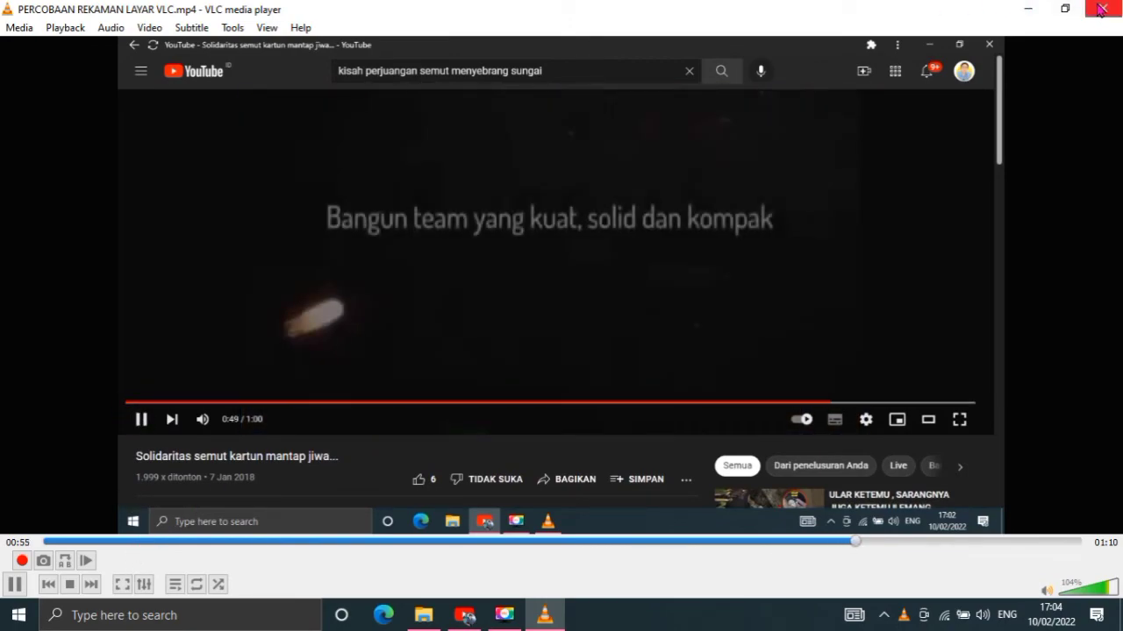
click(1101, 9)
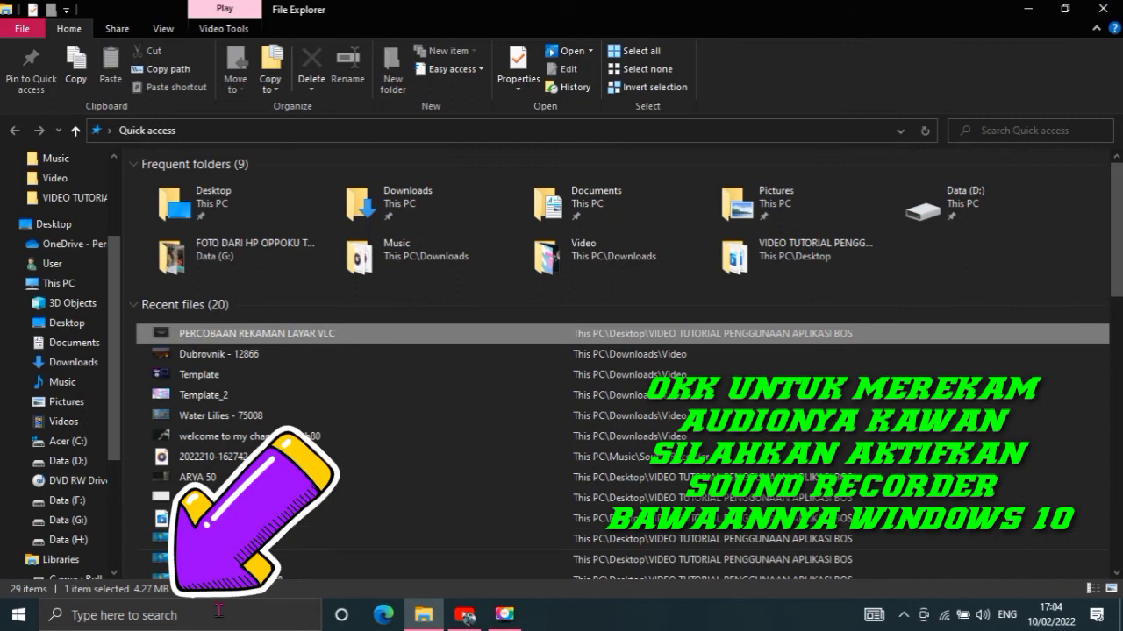
Step: Search Windows for "SOUND RECORDING" to locate the built-in audio recorder, and return to the desktop
click(152, 618)
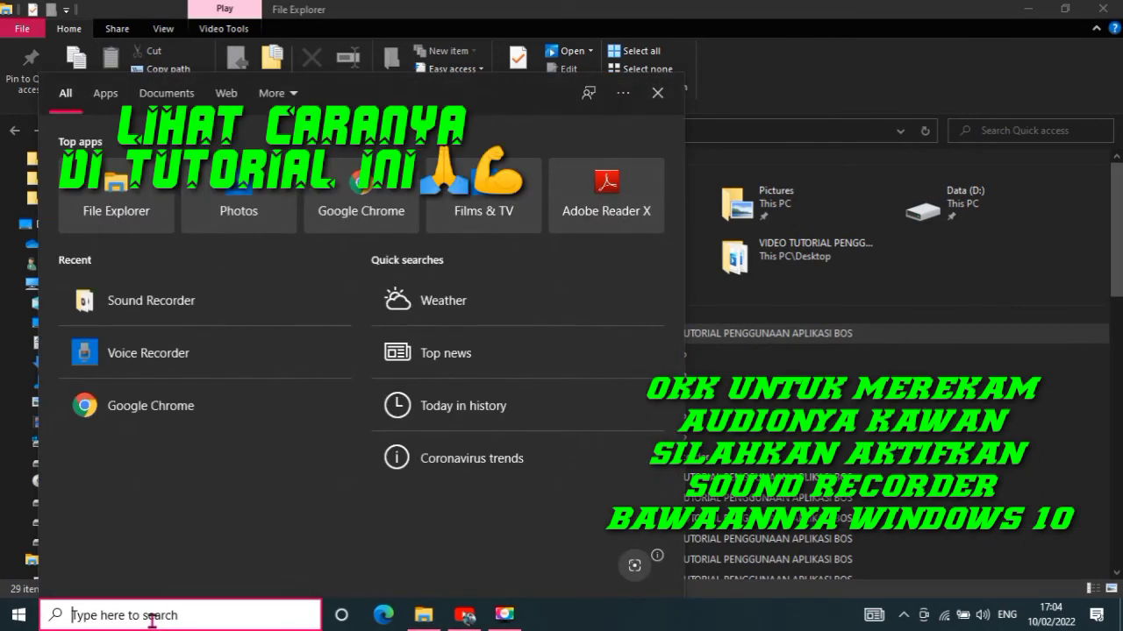
text(S)
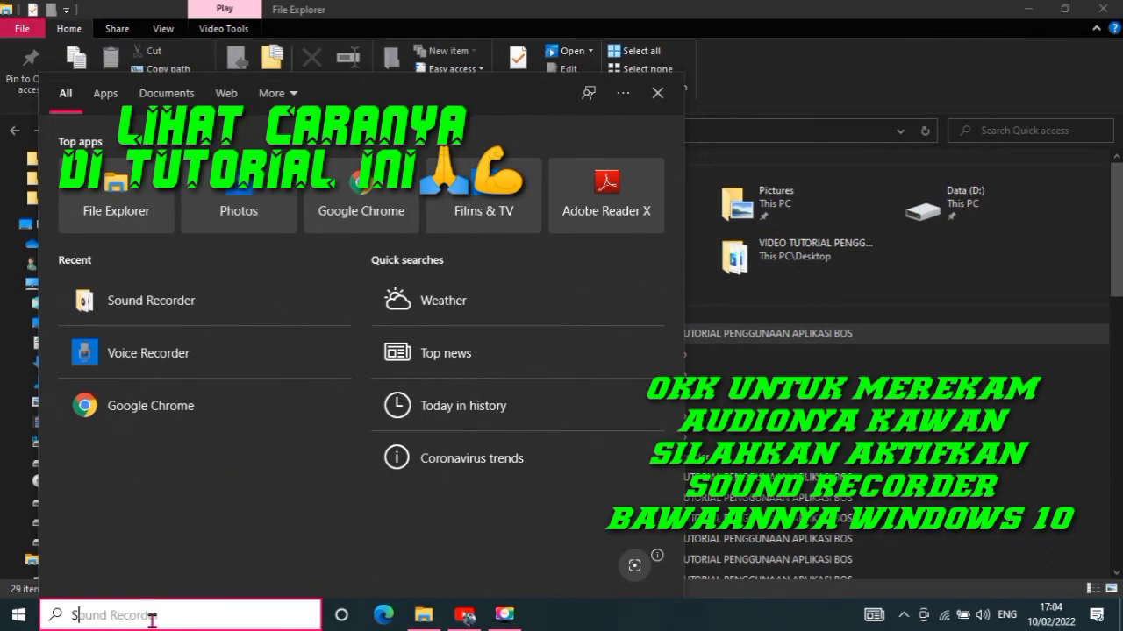
text(O)
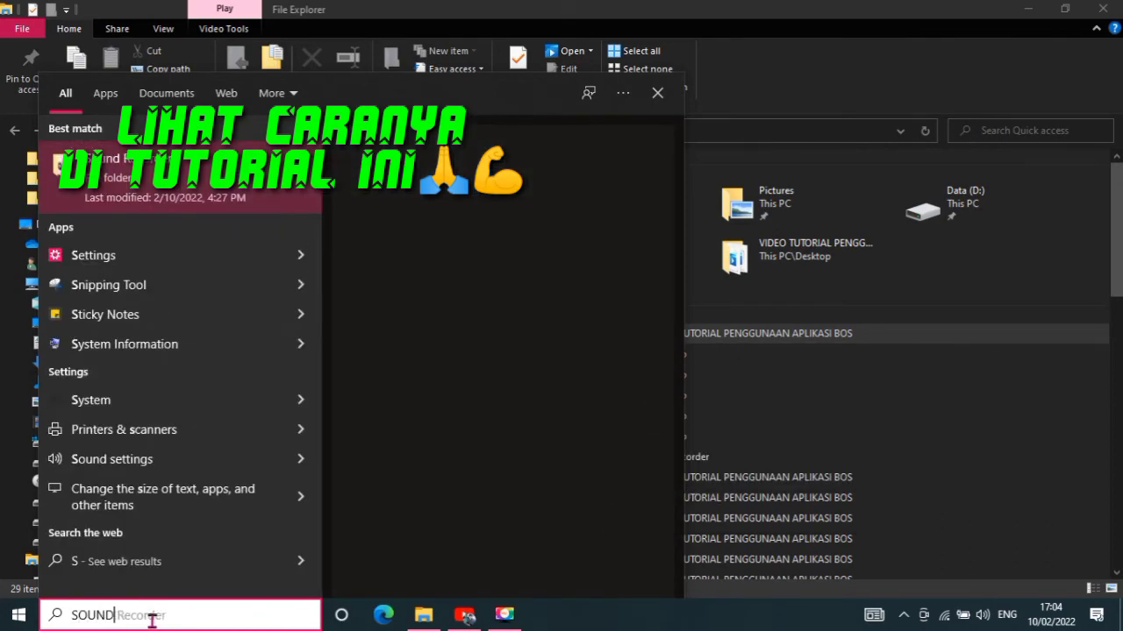
text(UND REC)
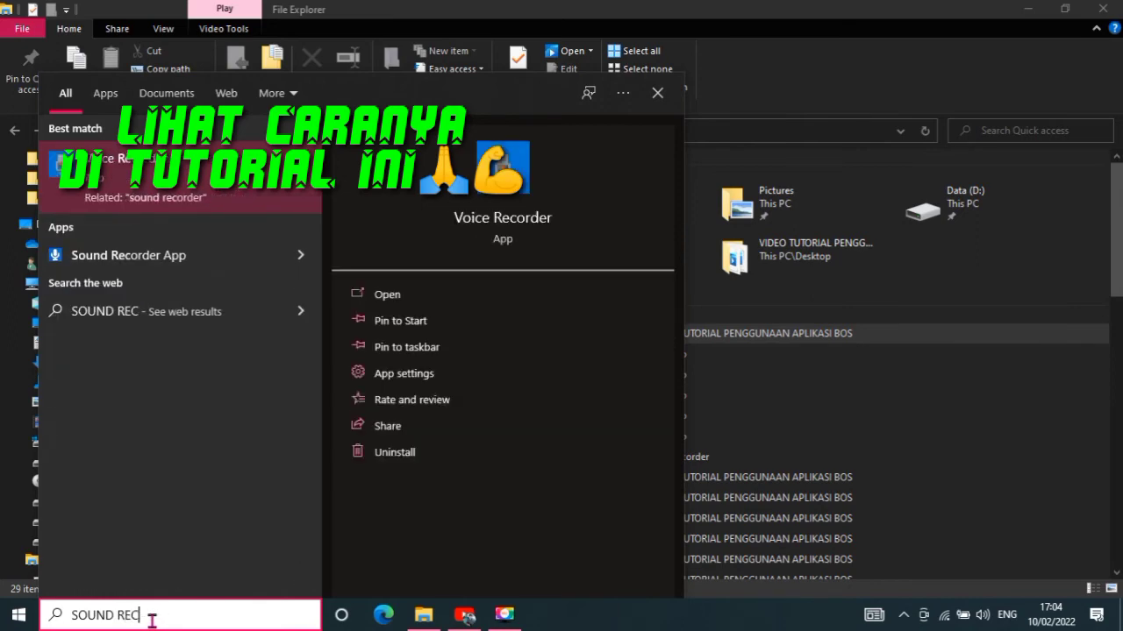
text(ORDING)
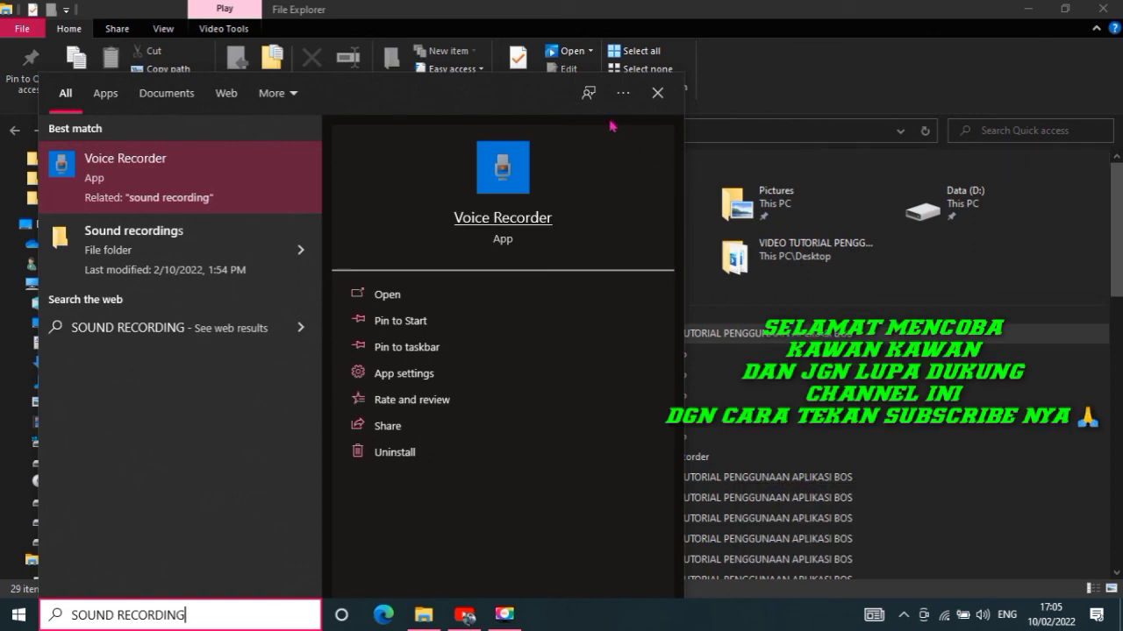
click(657, 94)
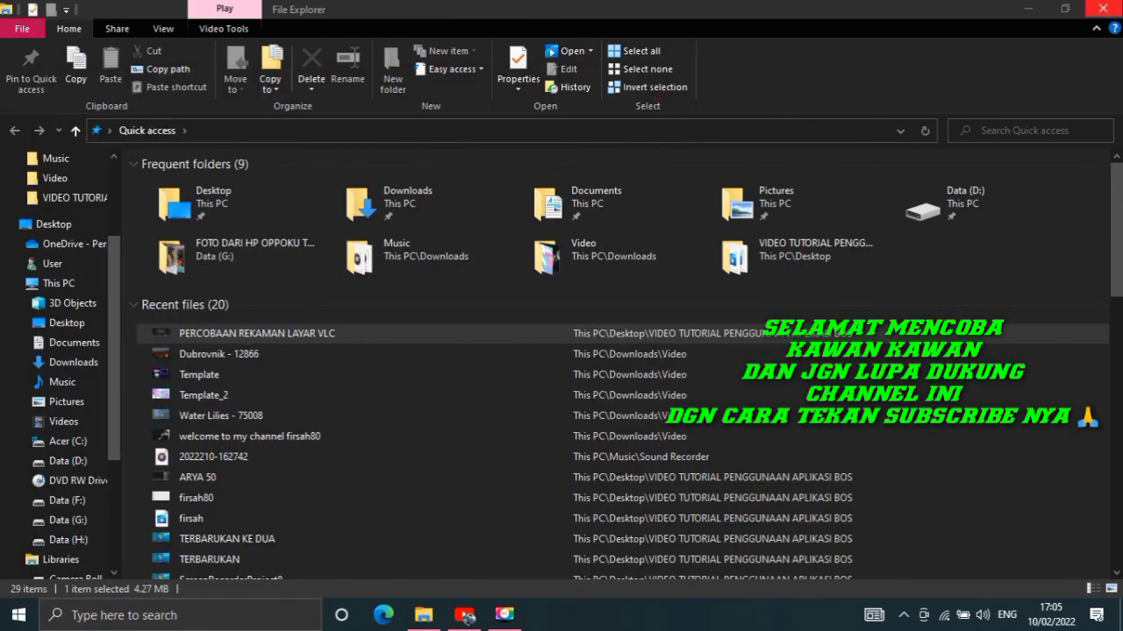
click(1024, 9)
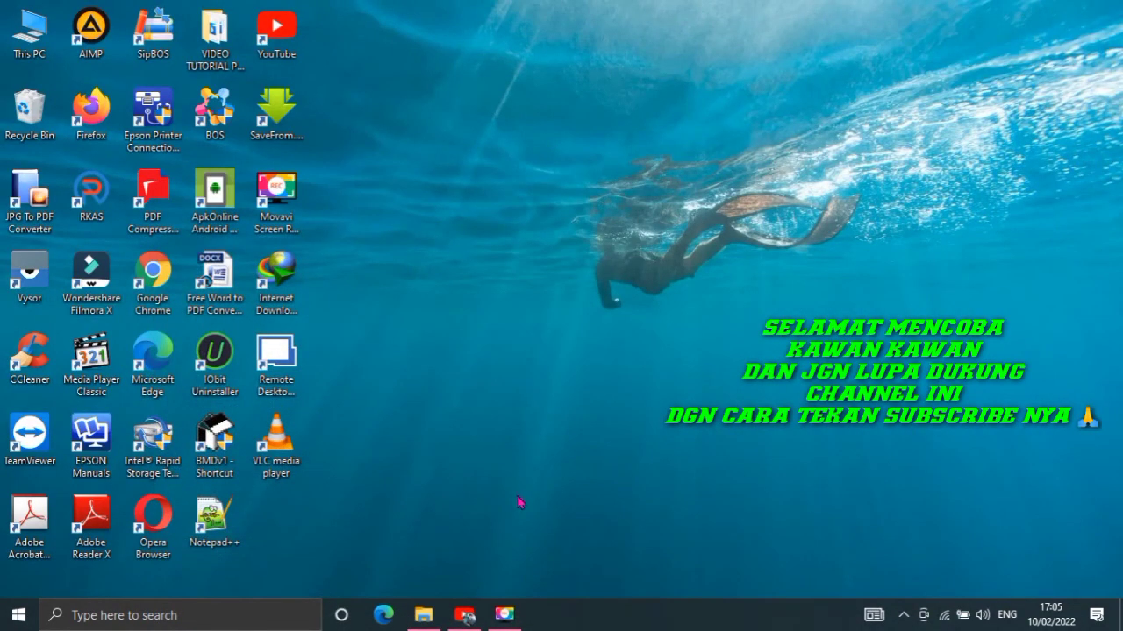